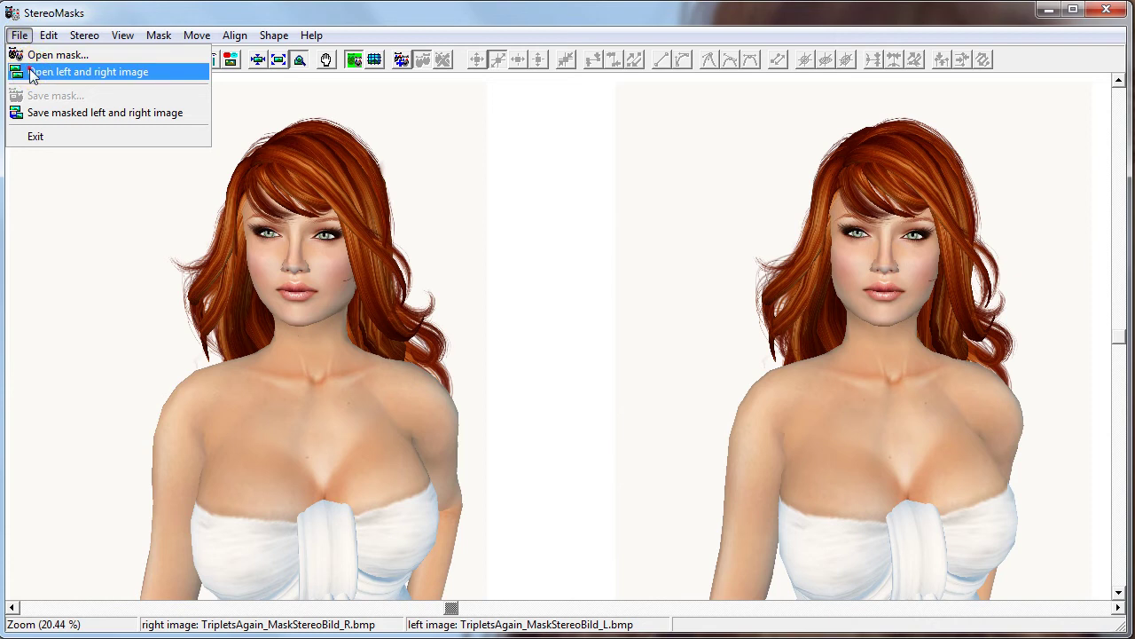
# Choose Snapshot_031_l.BMP as the left image and Snapshot_031_r.BMP as the right image from the 20110831RezDay3D folder.
pyautogui.click(31, 74)
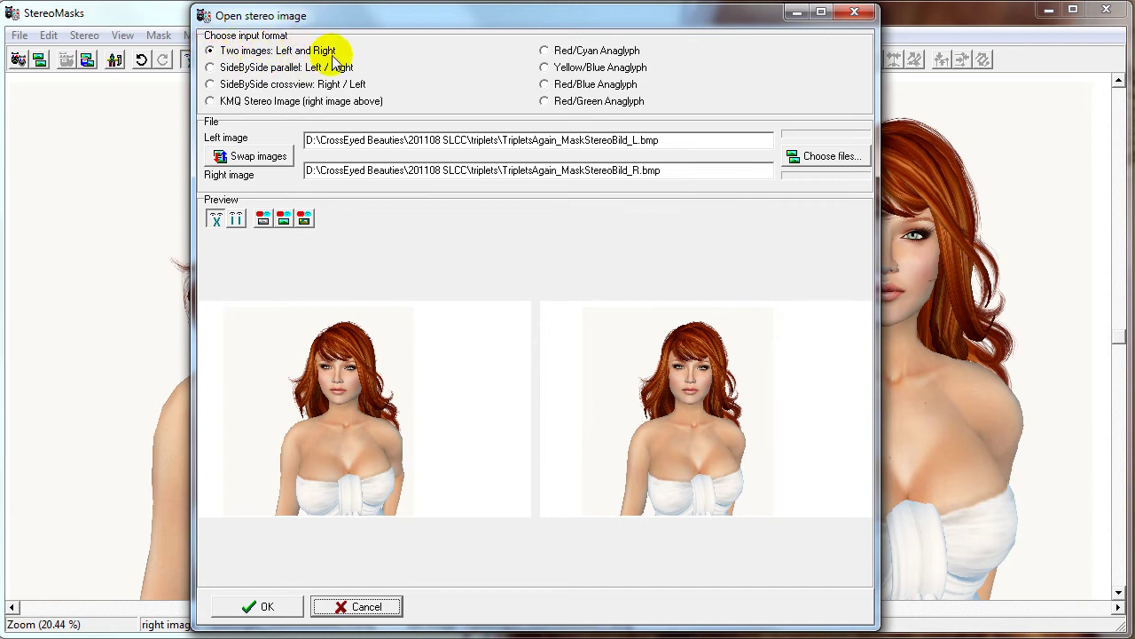
pyautogui.click(832, 161)
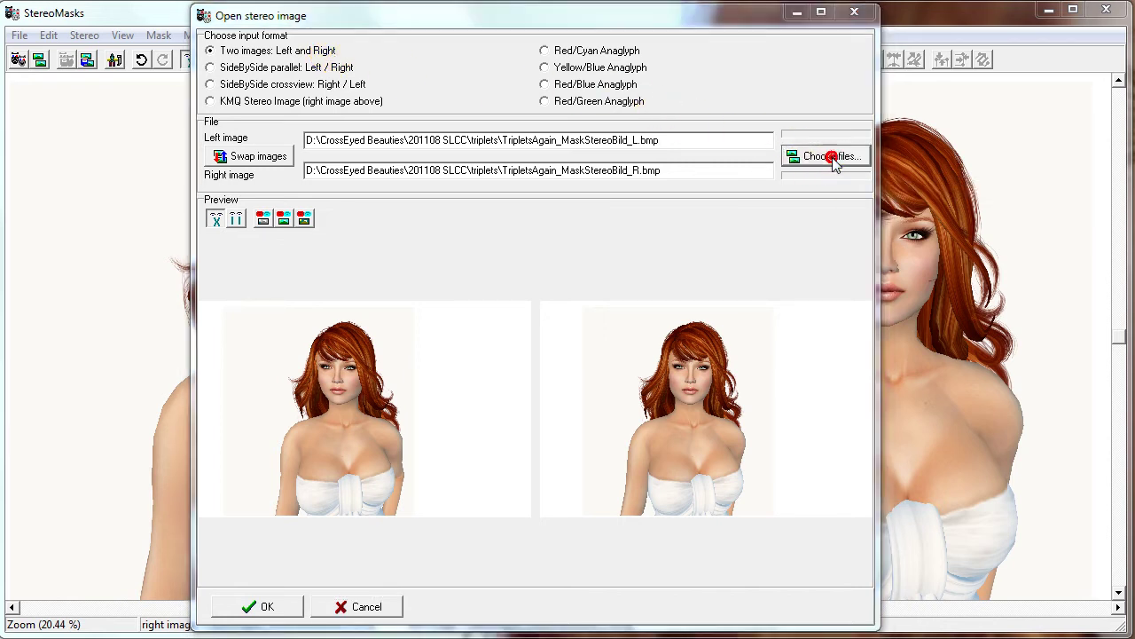
pyautogui.click(633, 234)
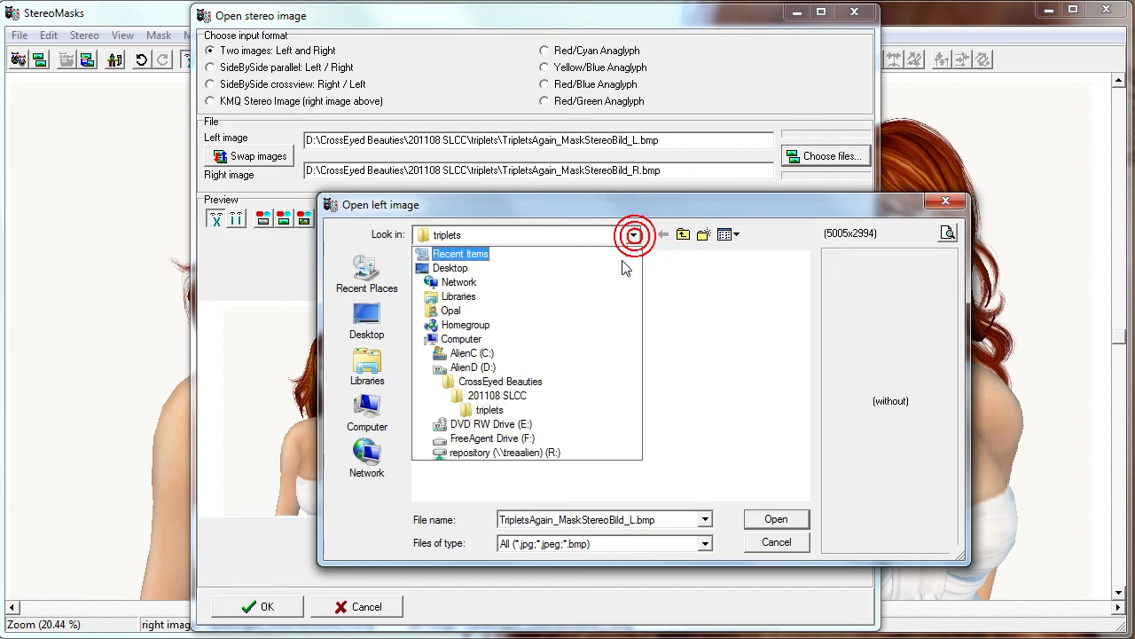
pyautogui.click(551, 382)
pyautogui.doubleClick(718, 321)
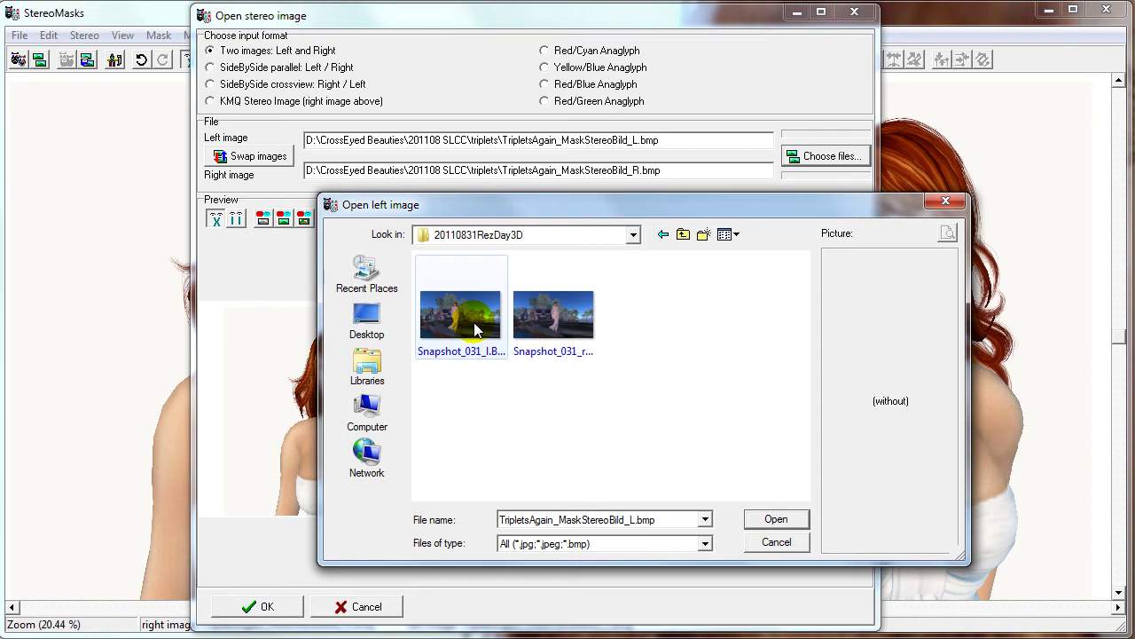
pyautogui.click(475, 330)
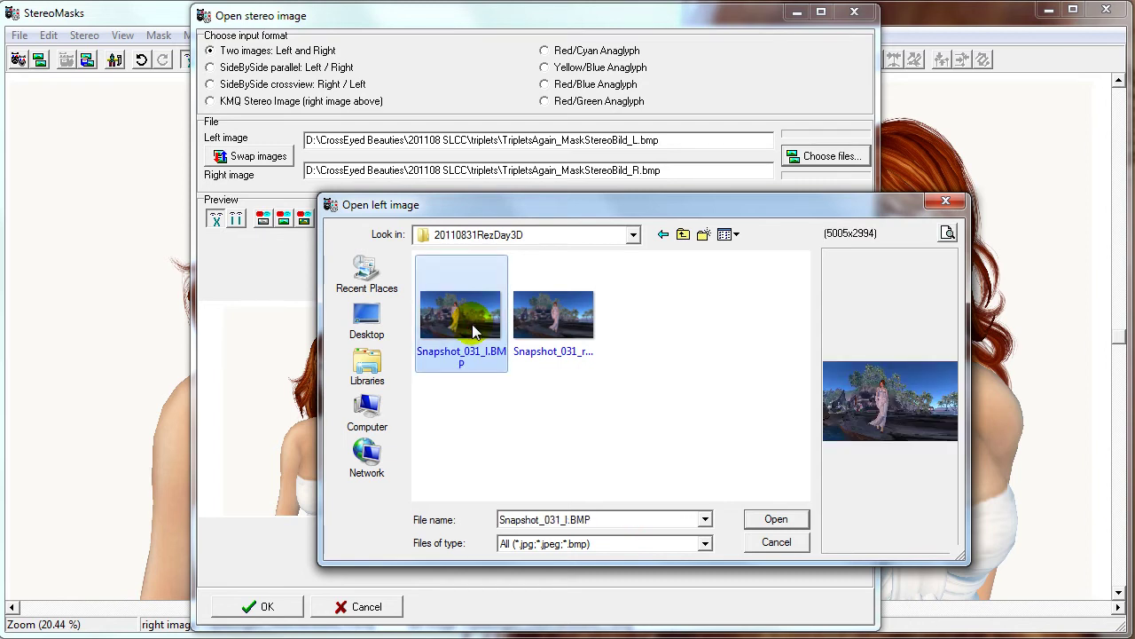
pyautogui.click(764, 522)
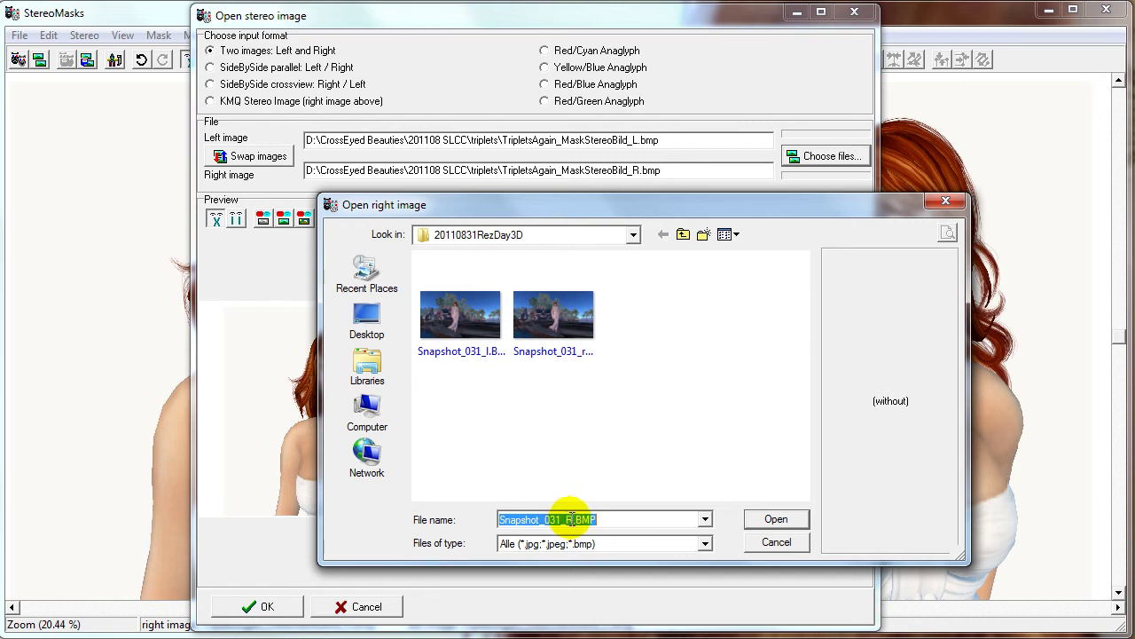
pyautogui.click(770, 520)
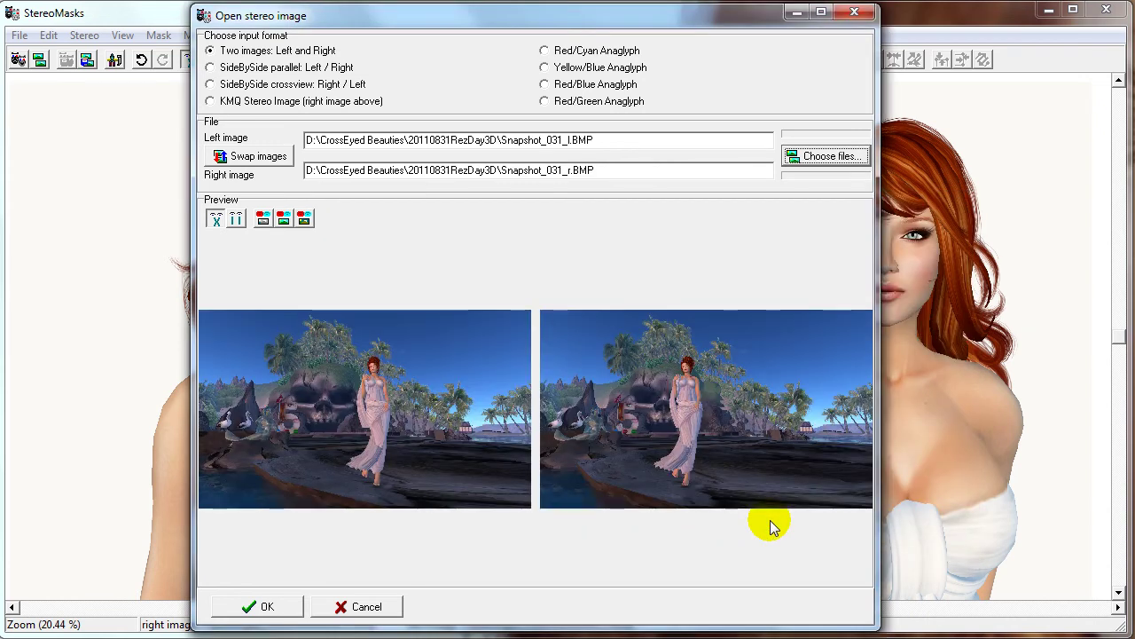
# Swap the left and right images of the stereo pair in the cross-eyed preview and load the pair.
pyautogui.click(214, 221)
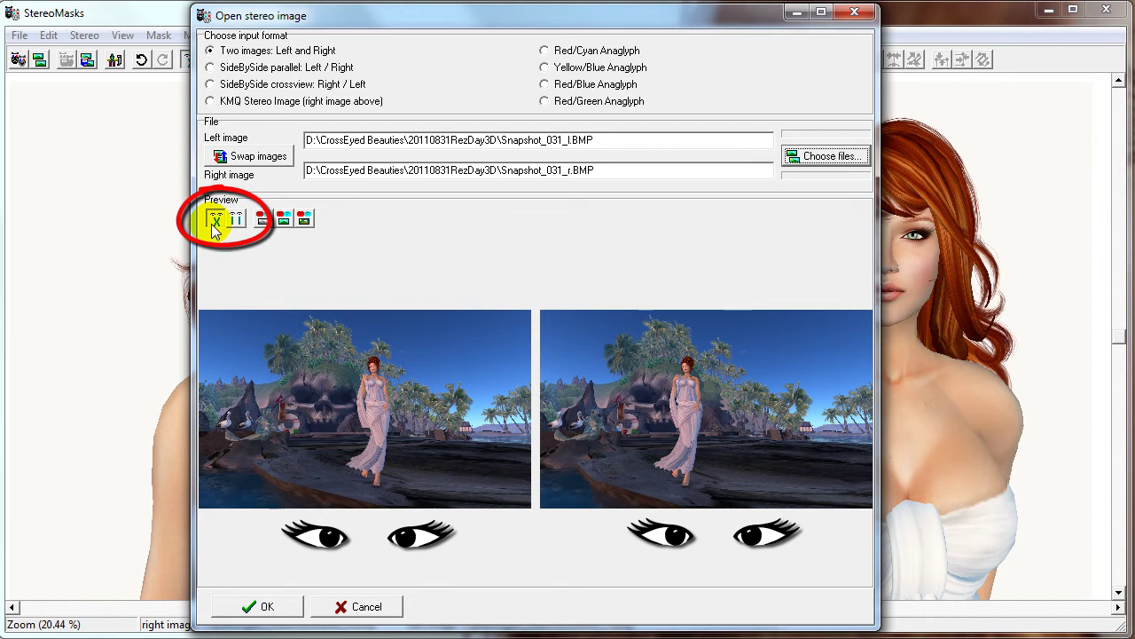
pyautogui.click(246, 159)
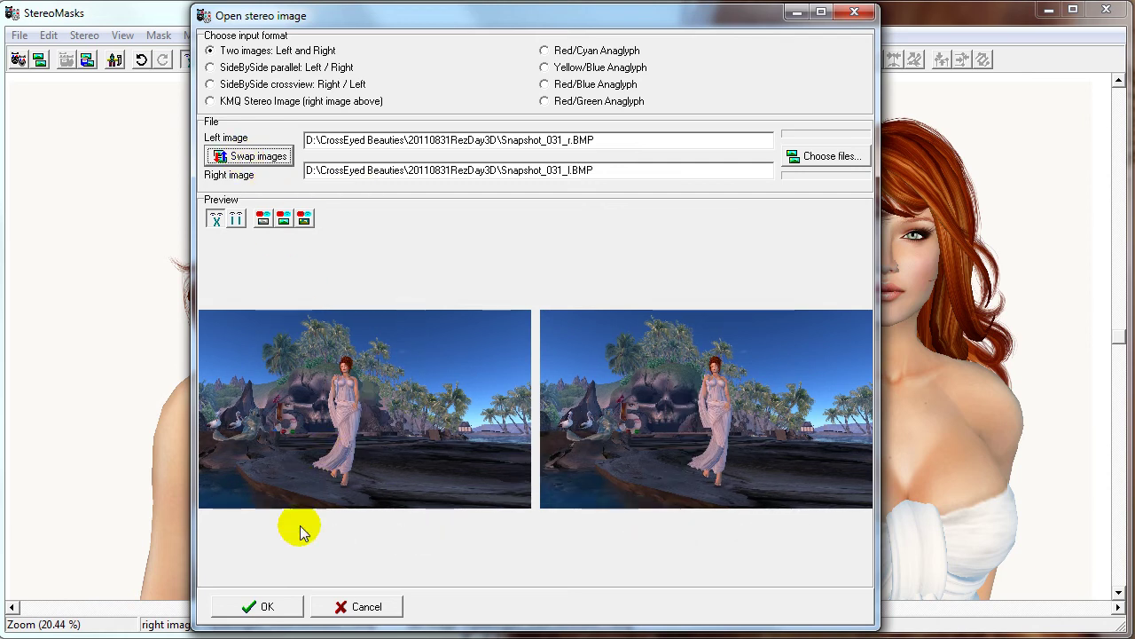
pyautogui.click(263, 606)
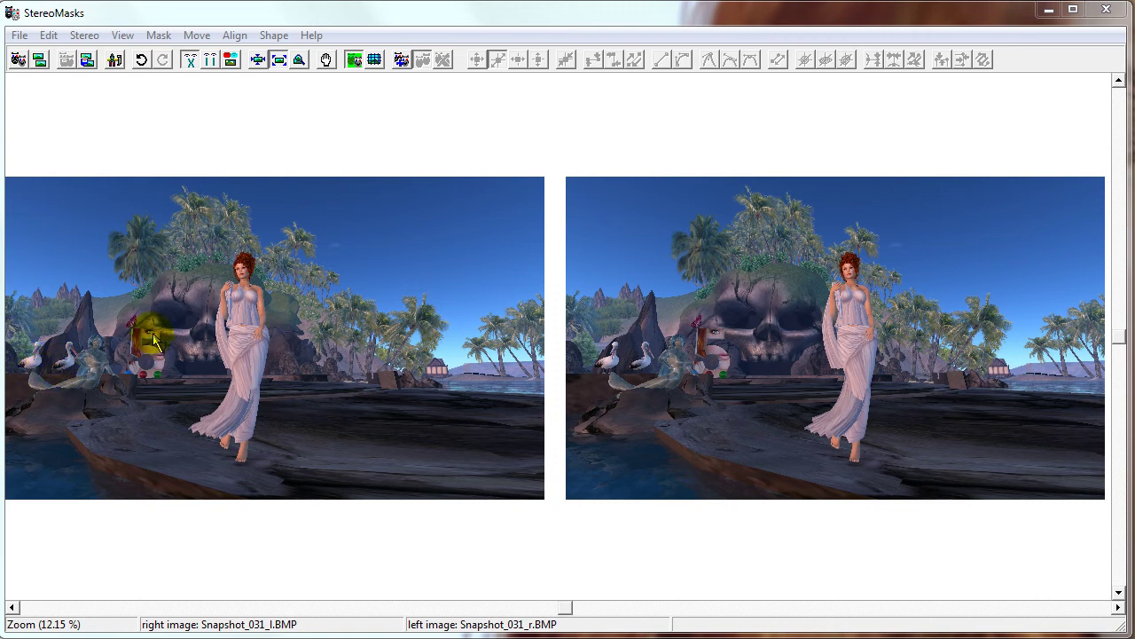
pyautogui.click(157, 375)
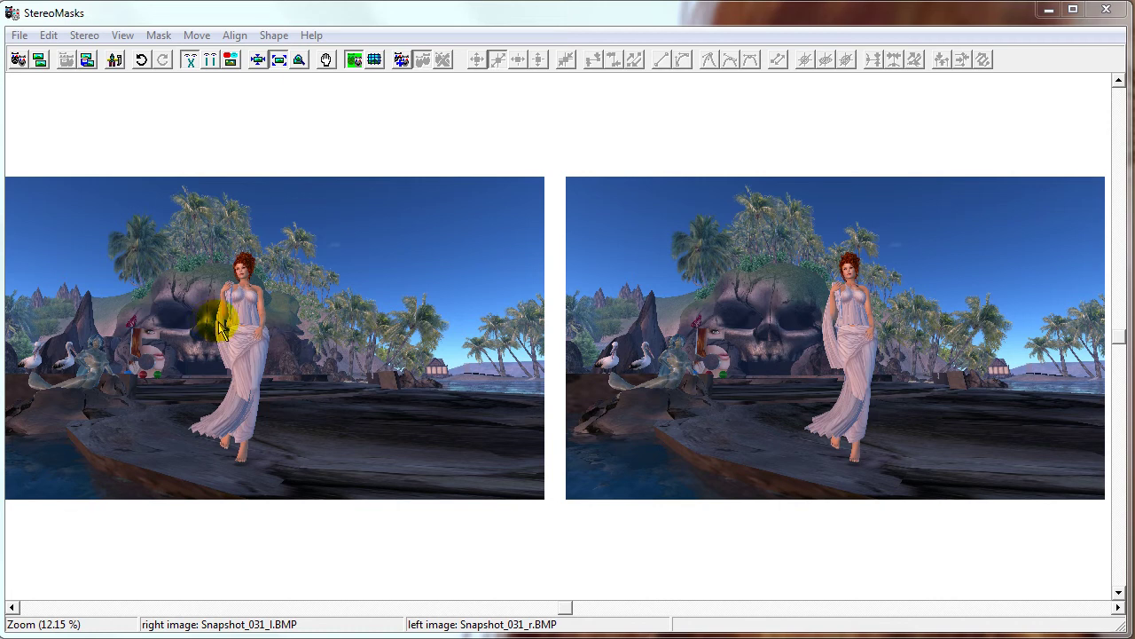
pyautogui.click(782, 327)
pyautogui.moveTo(783, 327); pyautogui.dragTo(823, 332)
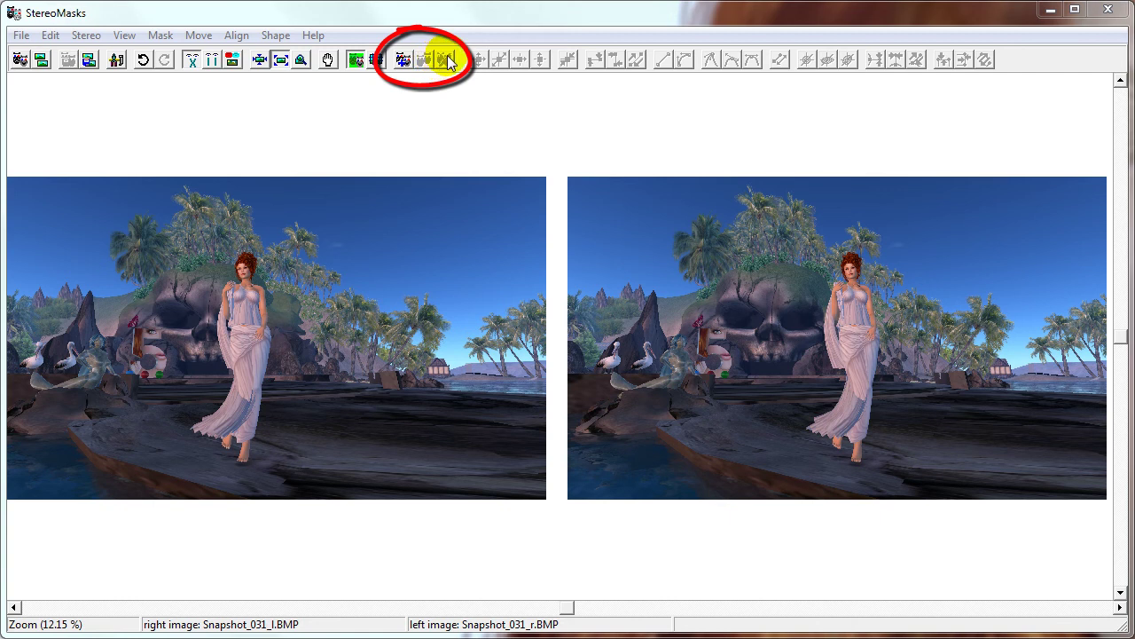
pyautogui.click(163, 37)
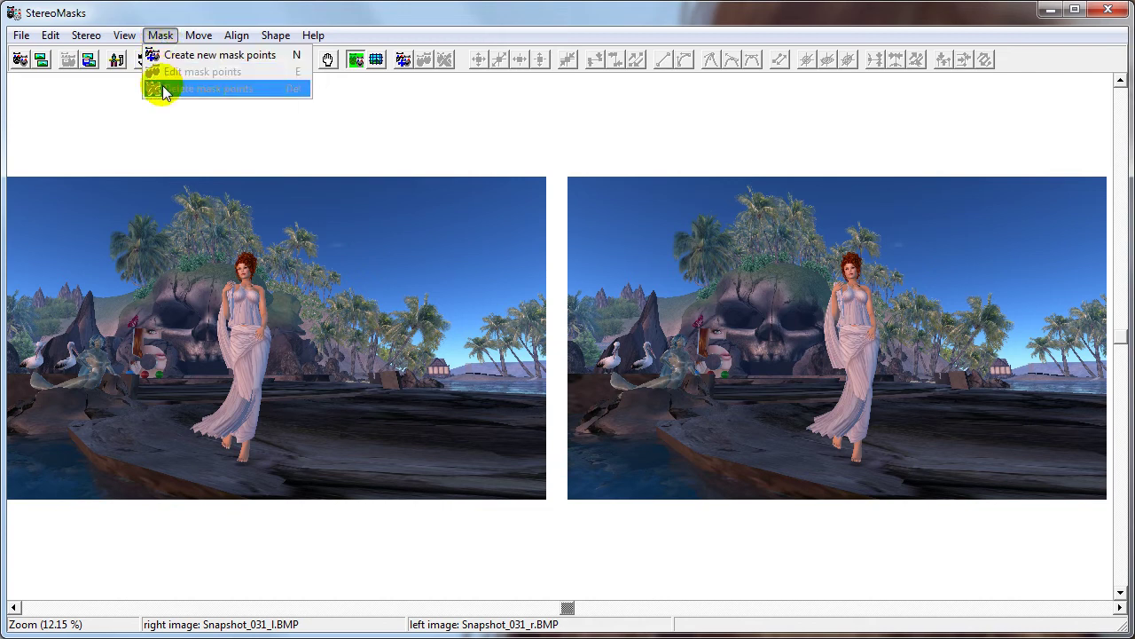
pyautogui.click(152, 40)
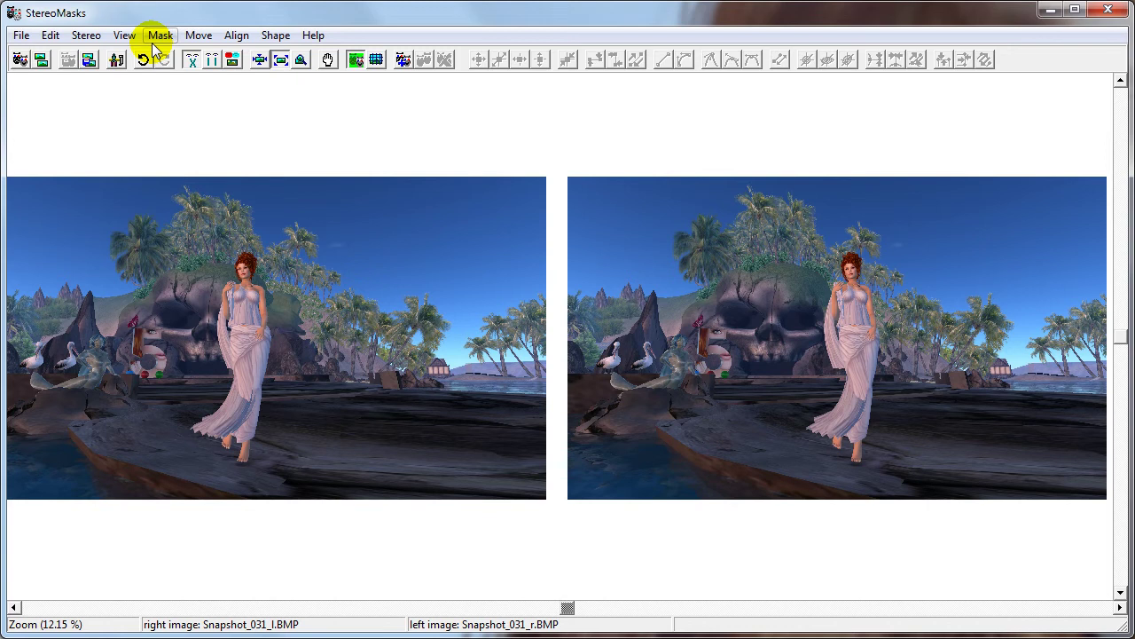
# Create a mask from four new mask points forming a quadrilateral around the woman and the skull rock.
pyautogui.click(404, 60)
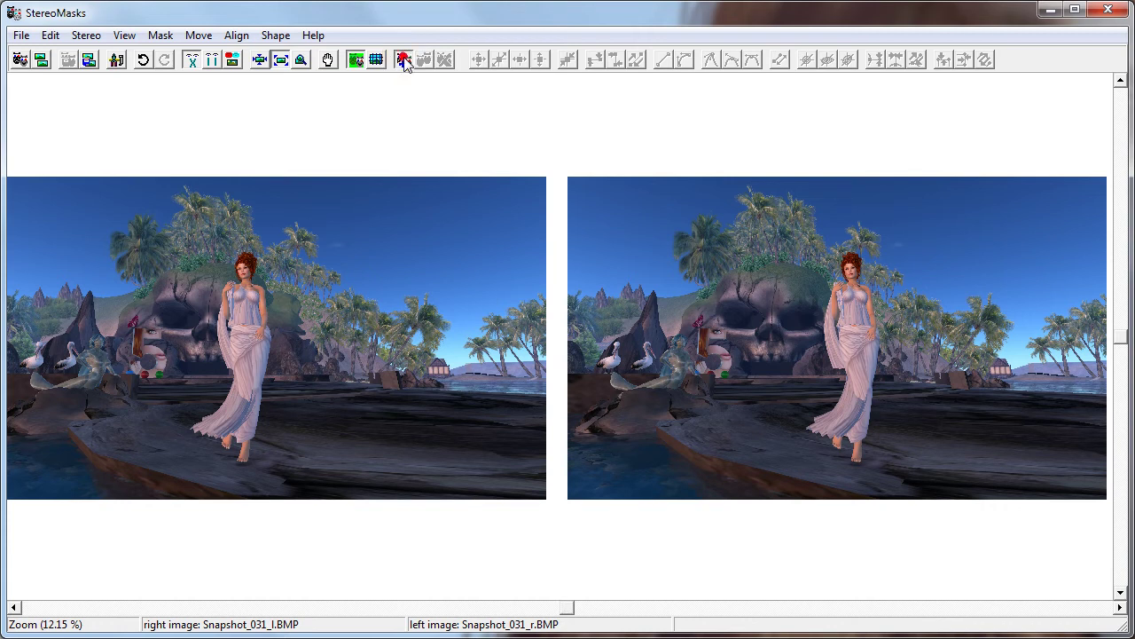
pyautogui.click(153, 36)
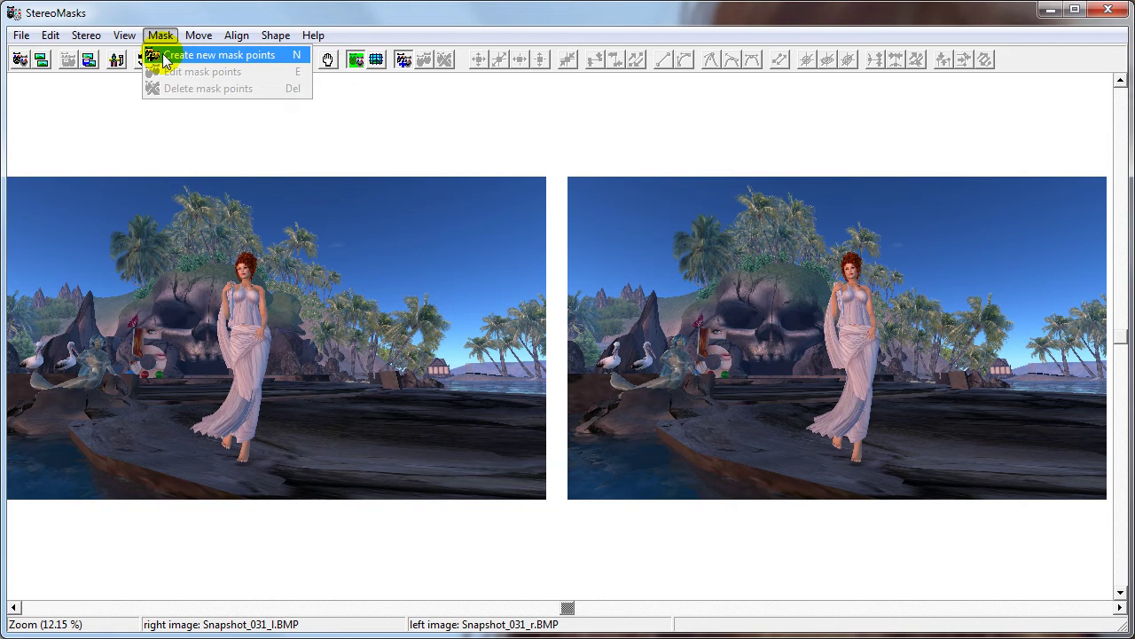
pyautogui.click(163, 57)
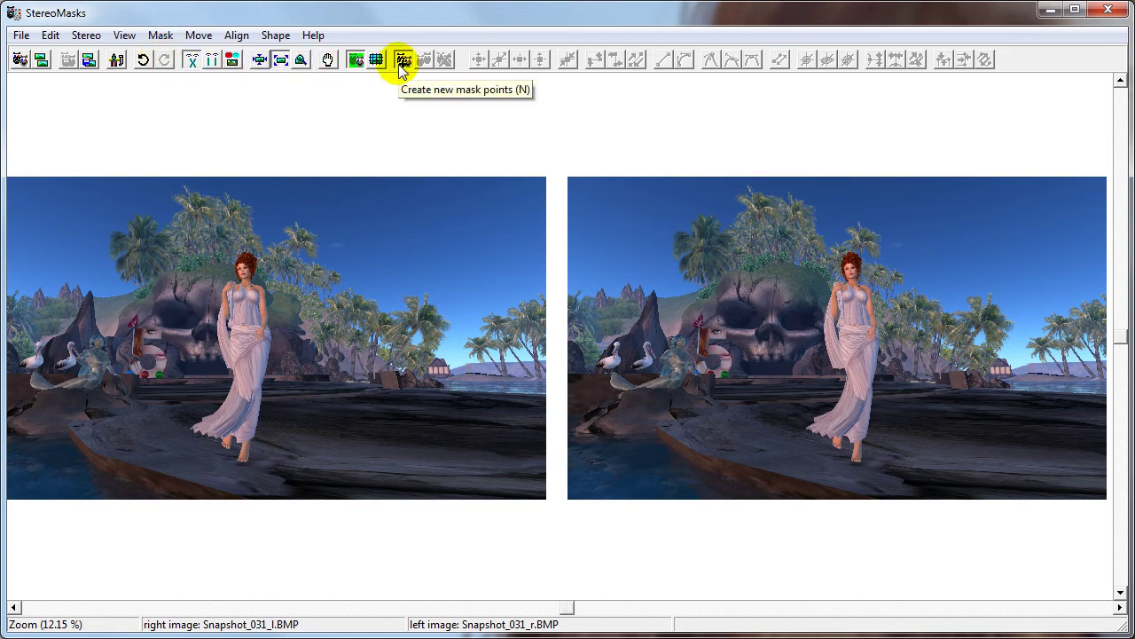
pyautogui.click(663, 201)
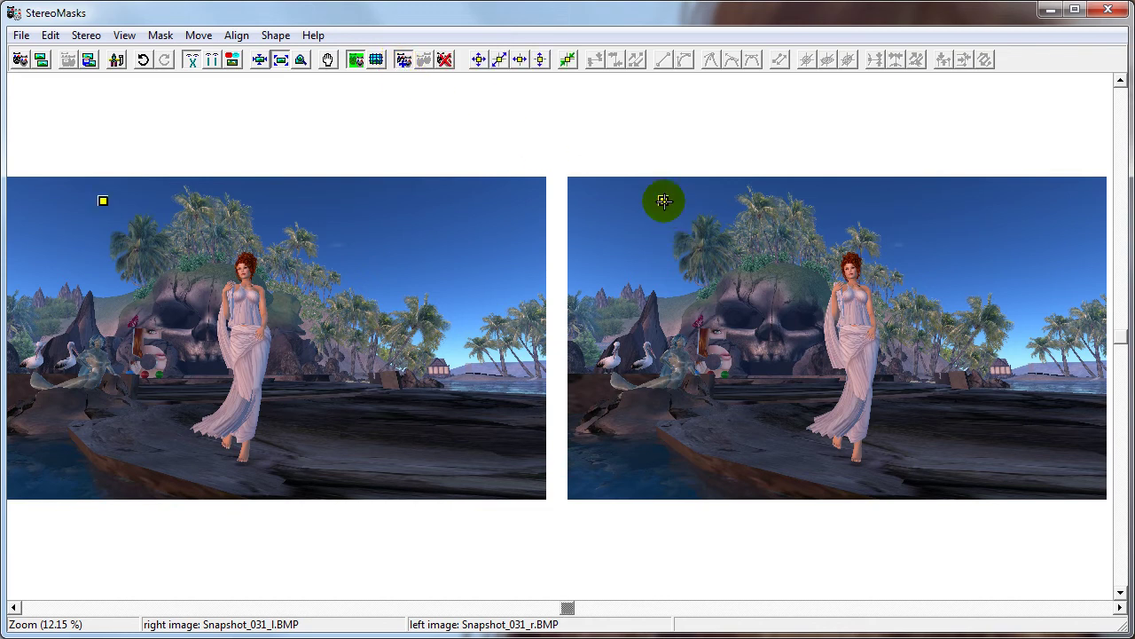
pyautogui.click(947, 222)
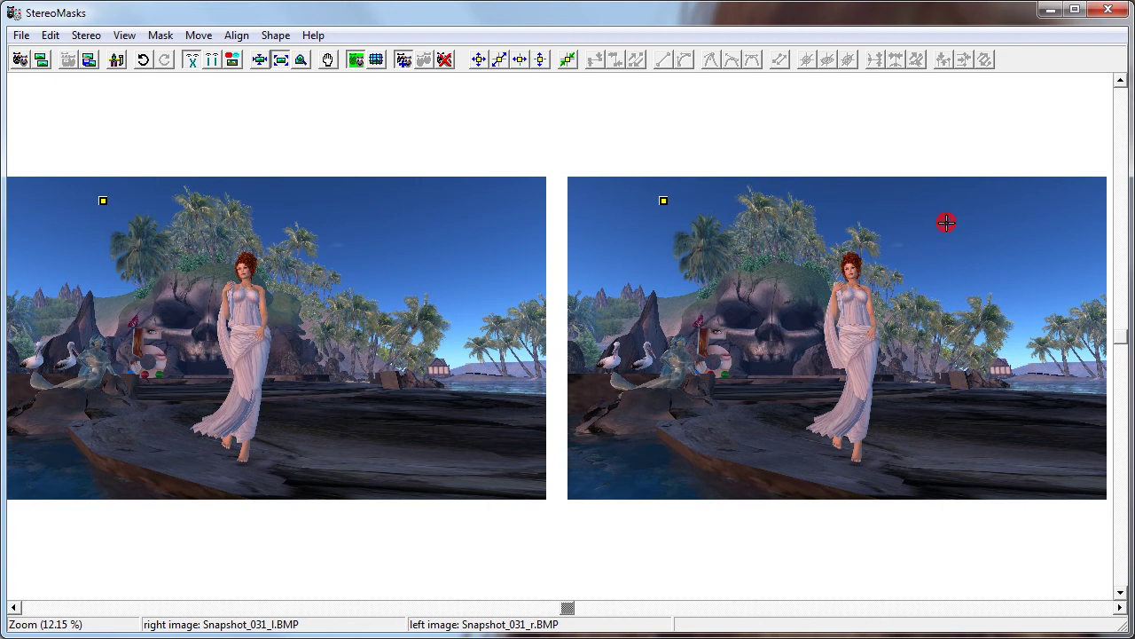
pyautogui.click(975, 461)
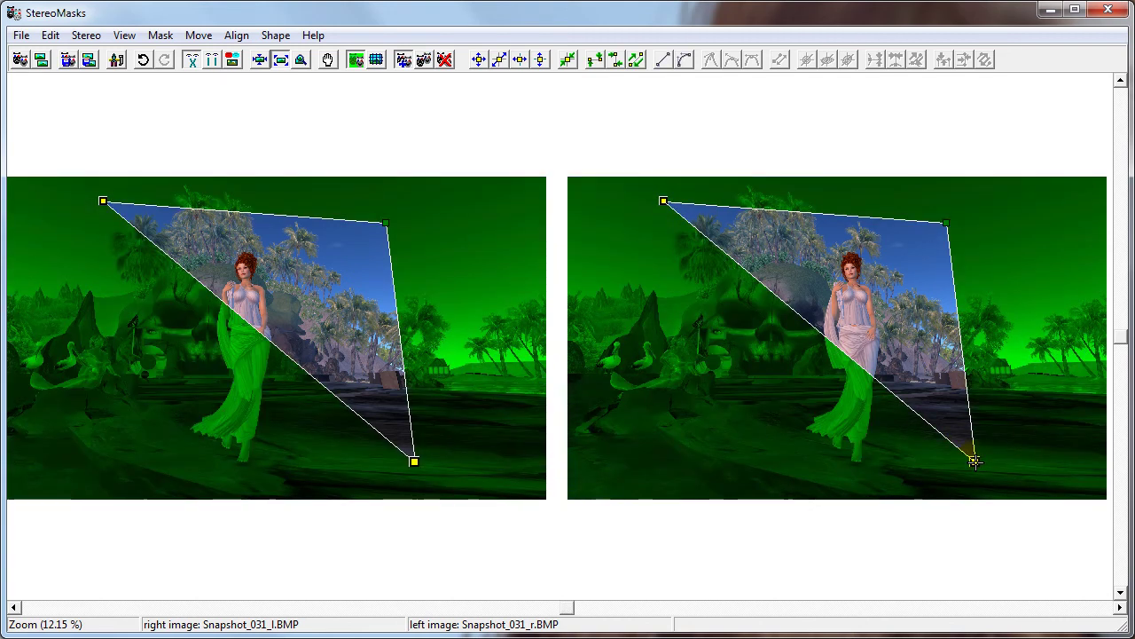
pyautogui.click(709, 472)
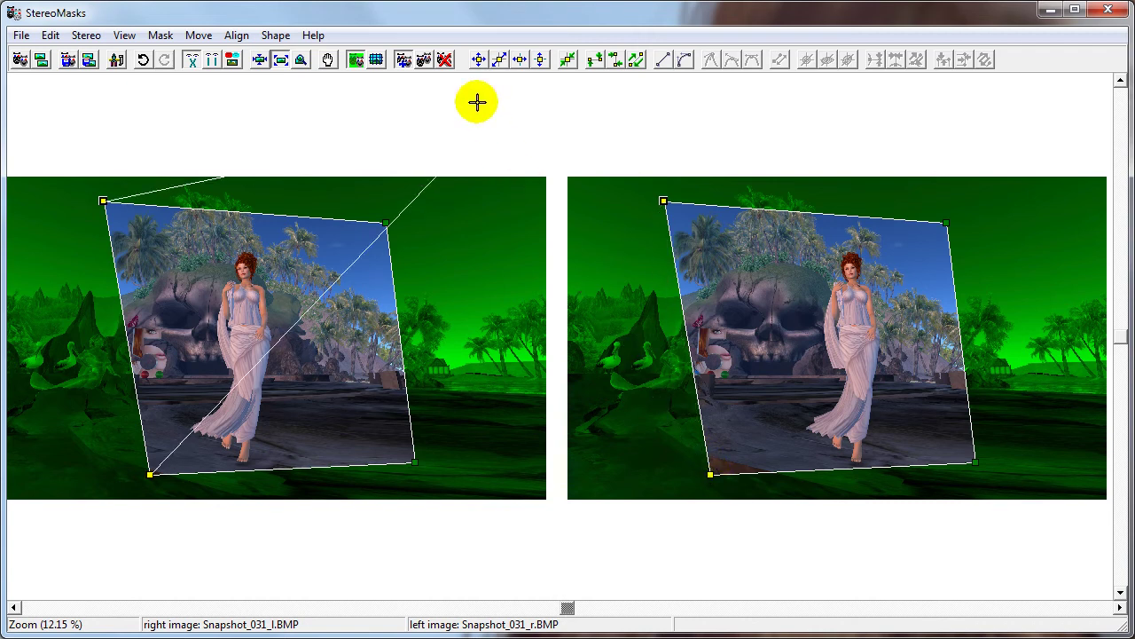
# Switch from creating mask points to editing the existing mask points.
pyautogui.click(424, 61)
pyautogui.click(160, 36)
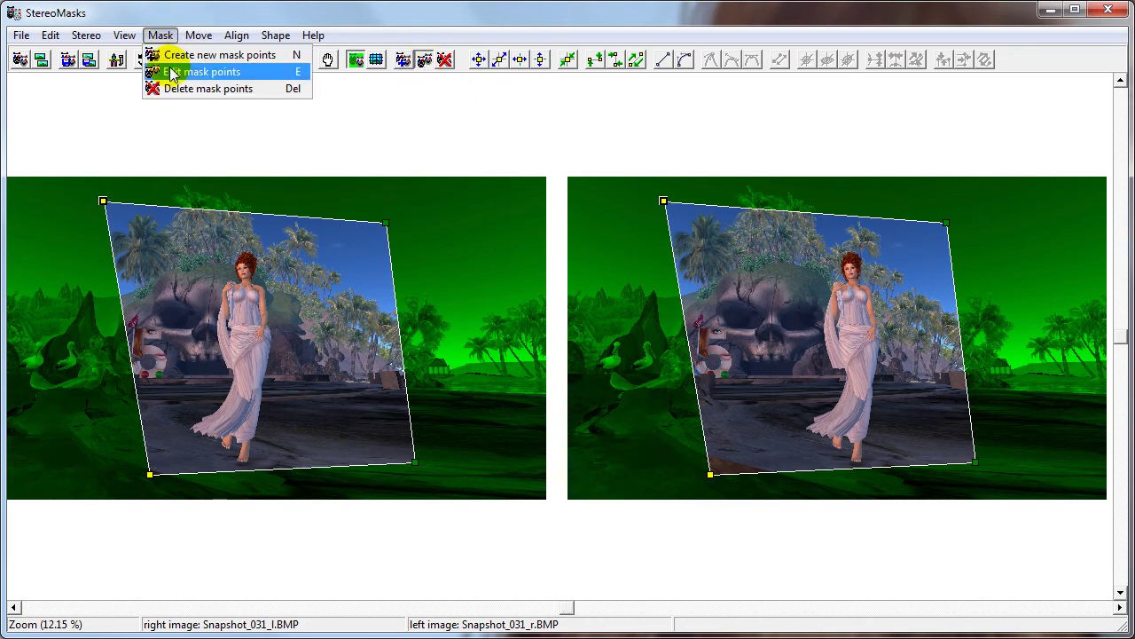
pyautogui.click(171, 72)
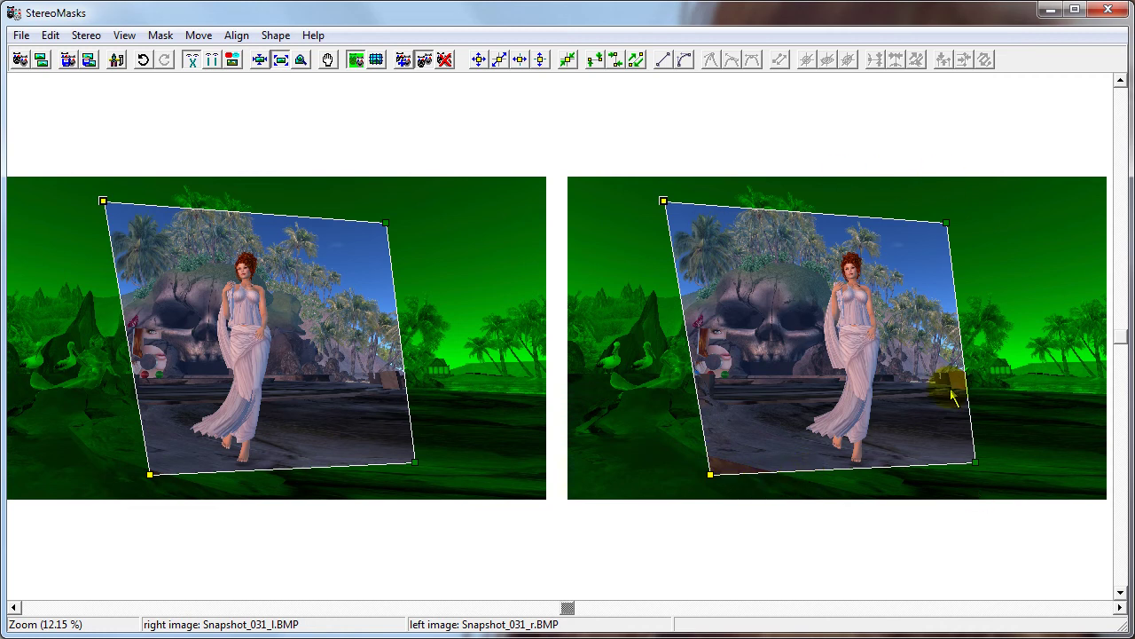
# Turn the transparent mask display off and back on twice to compare the opaque and transparent mask views.
pyautogui.click(354, 59)
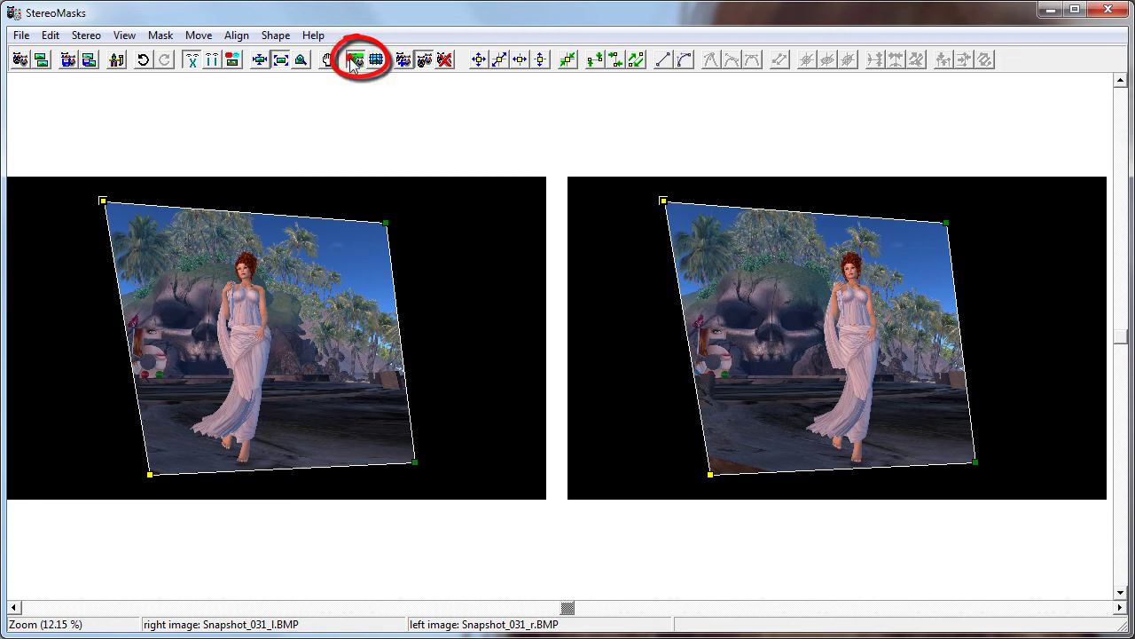
pyautogui.click(354, 60)
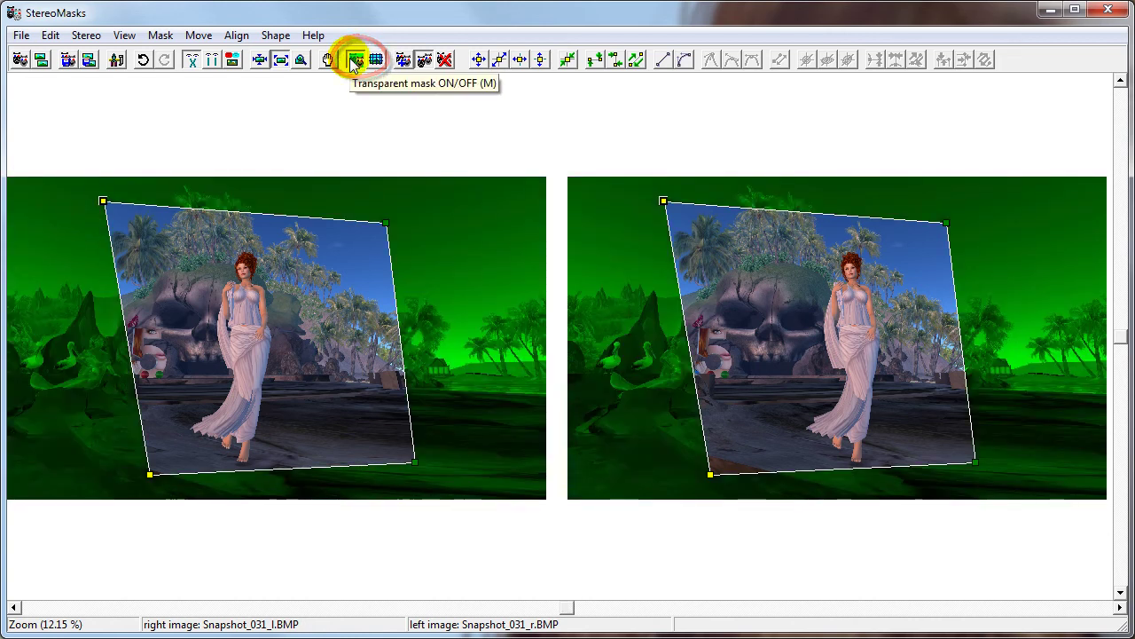
pyautogui.click(124, 36)
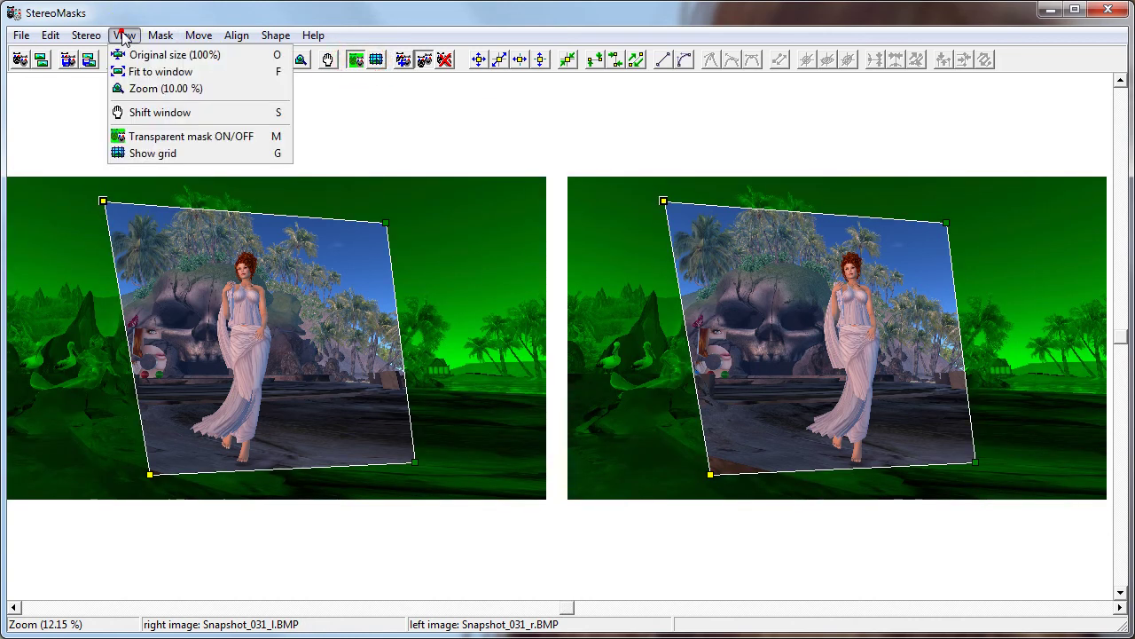
pyautogui.click(129, 137)
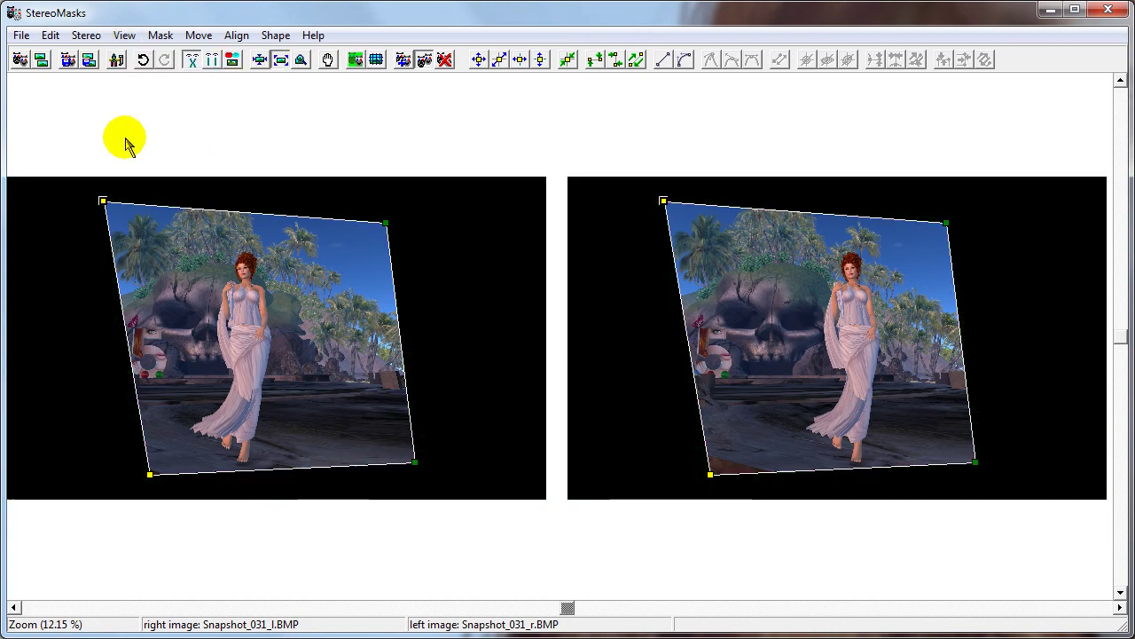
pyautogui.click(124, 36)
pyautogui.click(124, 137)
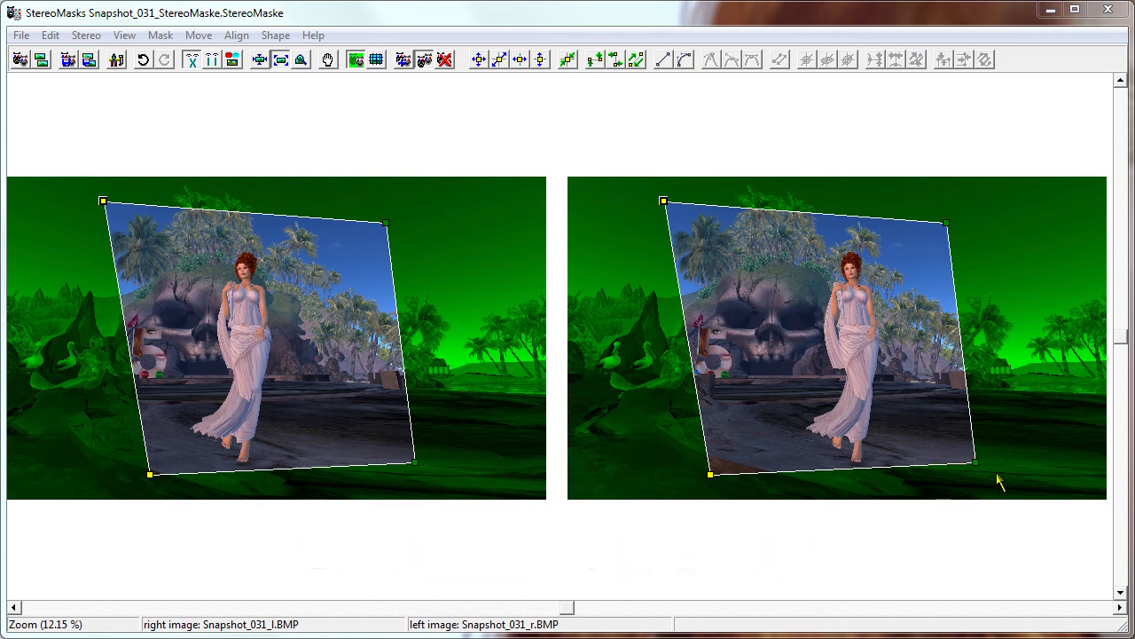
# Clear the mask point selection and select the two upper corner points of the mask together.
pyautogui.click(1016, 289)
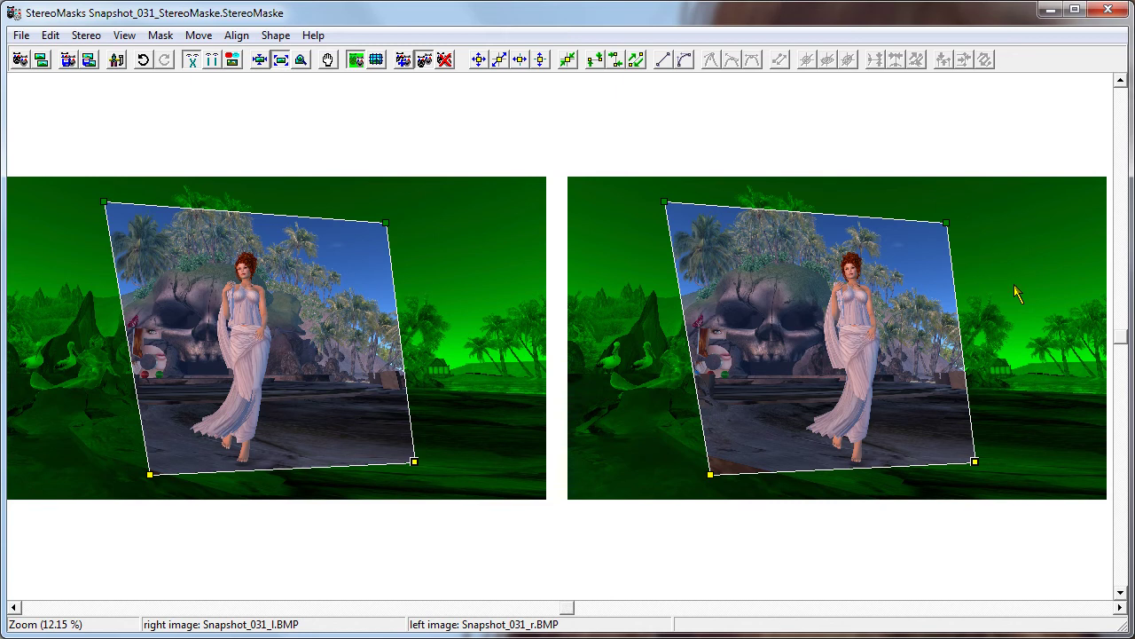
pyautogui.click(1014, 284)
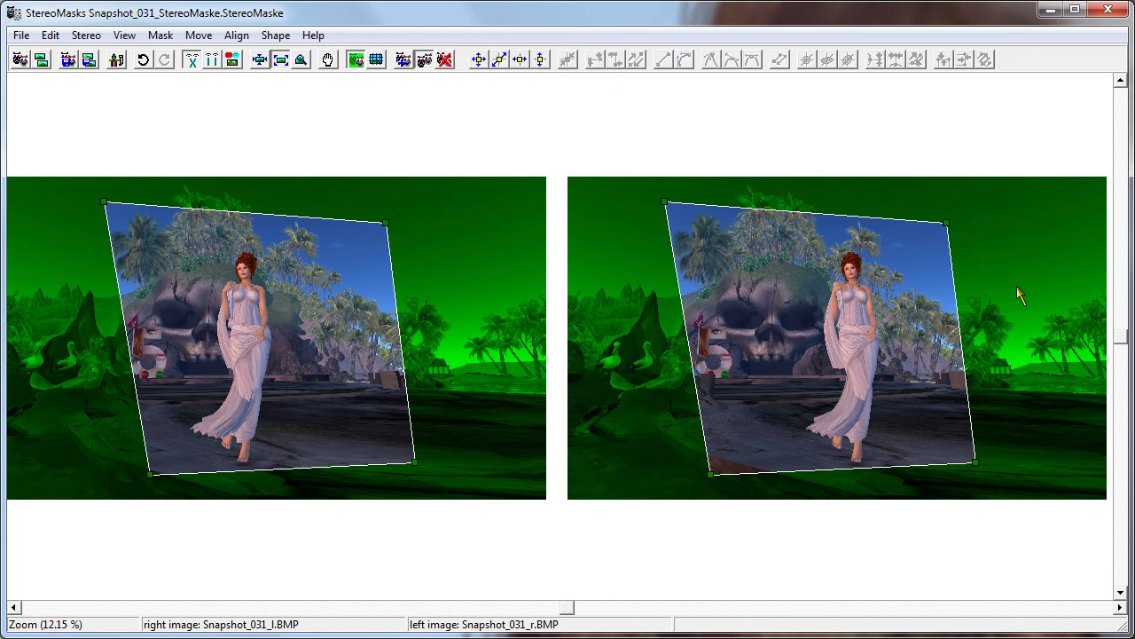
pyautogui.click(663, 202)
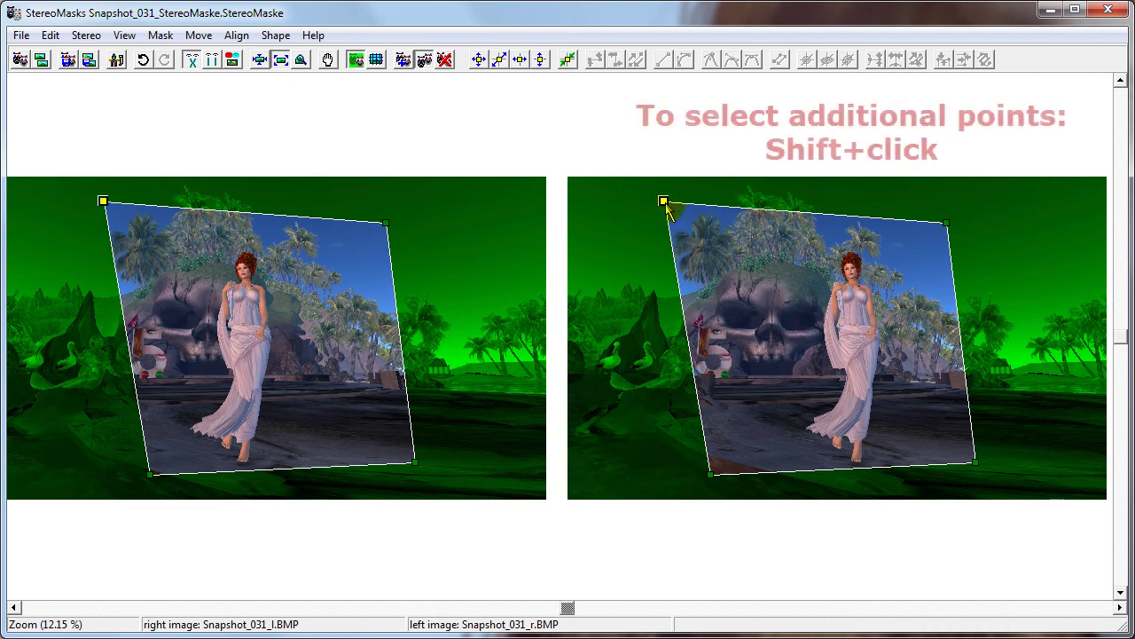
pyautogui.keyDown('shift'); pyautogui.click(945, 223); pyautogui.keyUp('shift')
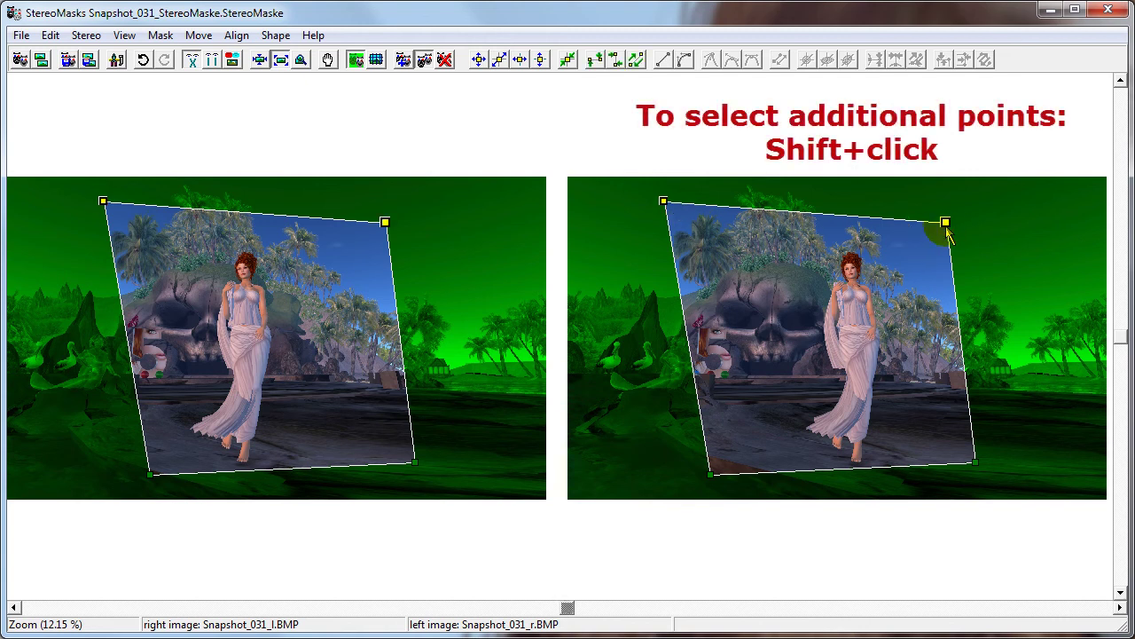
# Select the two lower corner points of the mask with a selection box around them.
pyautogui.click(913, 219)
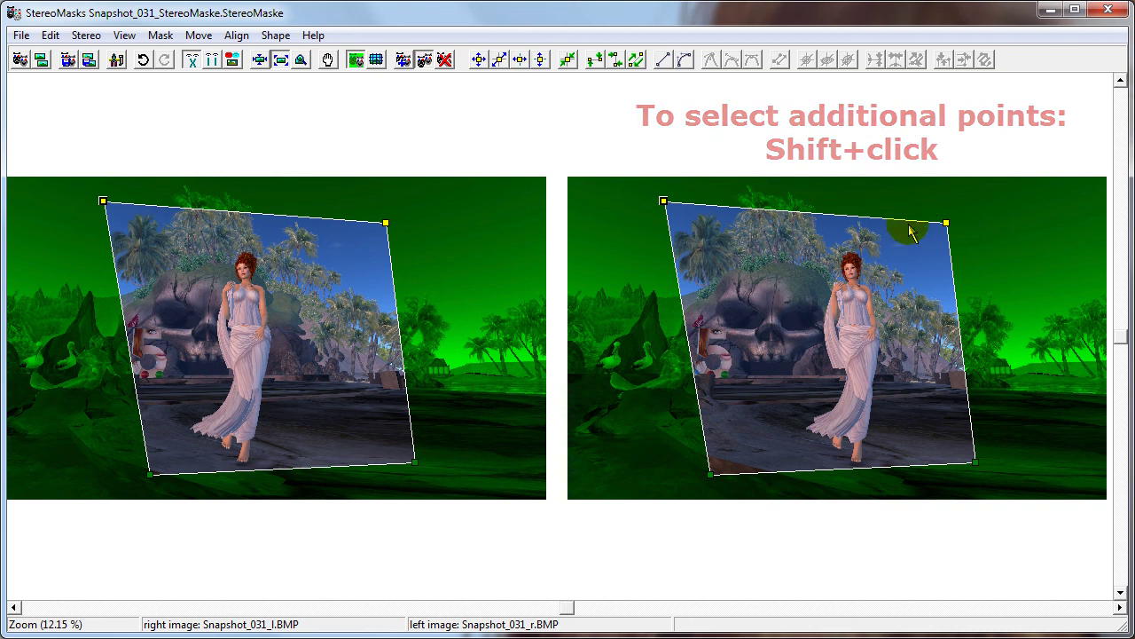
pyautogui.click(953, 249)
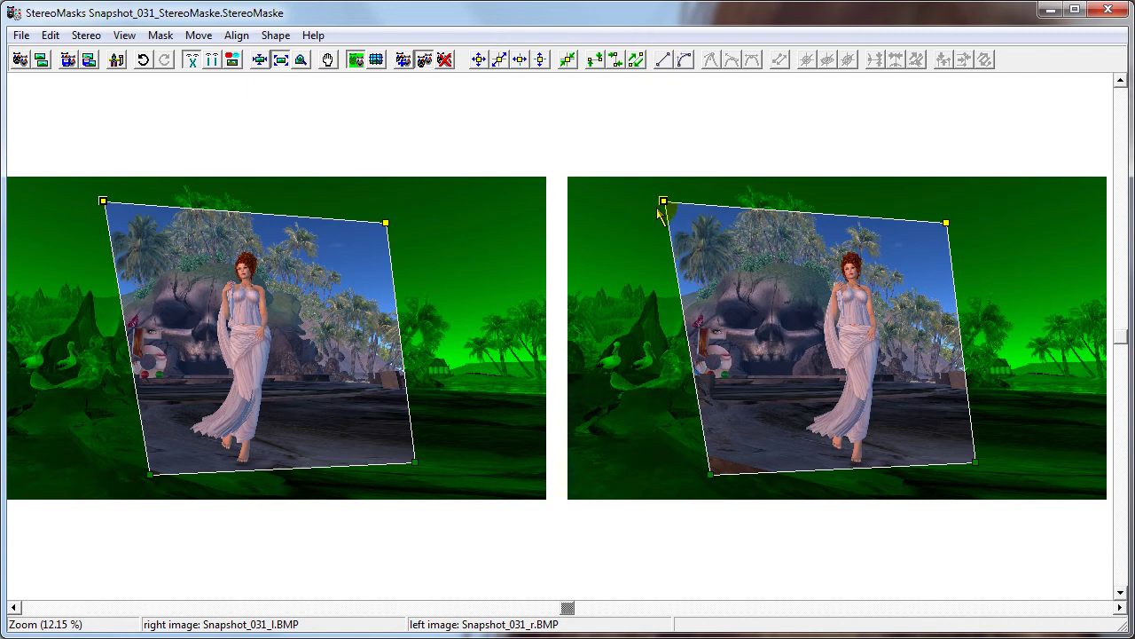
pyautogui.moveTo(648, 383); pyautogui.dragTo(1059, 521)
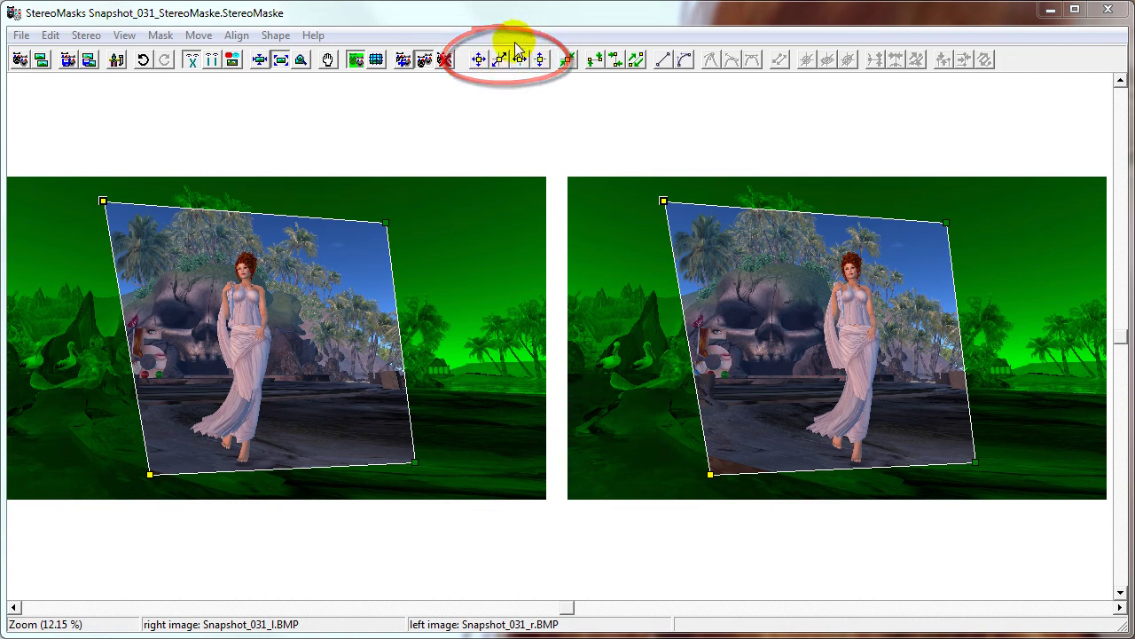
pyautogui.click(198, 36)
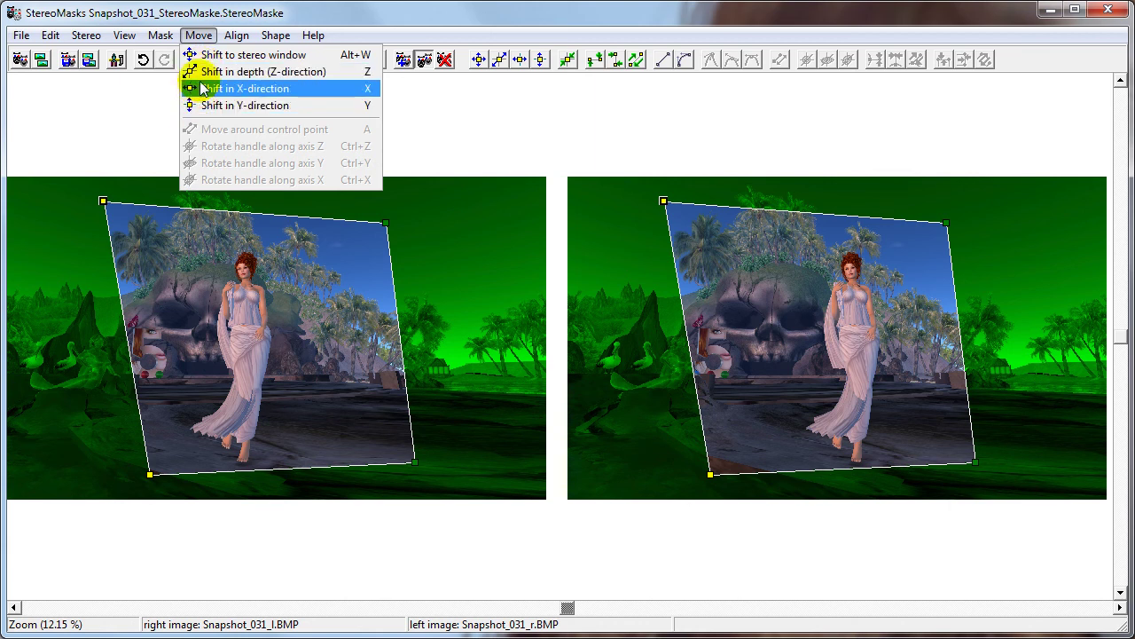
pyautogui.click(202, 43)
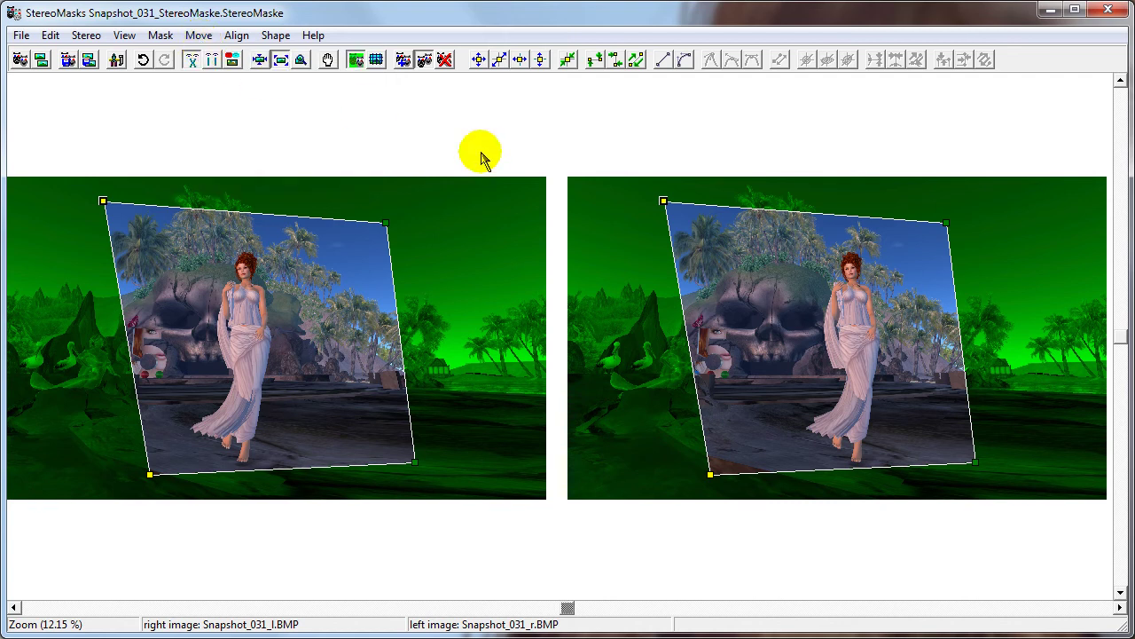
# Select only the upper right mask point and shift it slightly downward with the Y-direction shift.
pyautogui.click(946, 223)
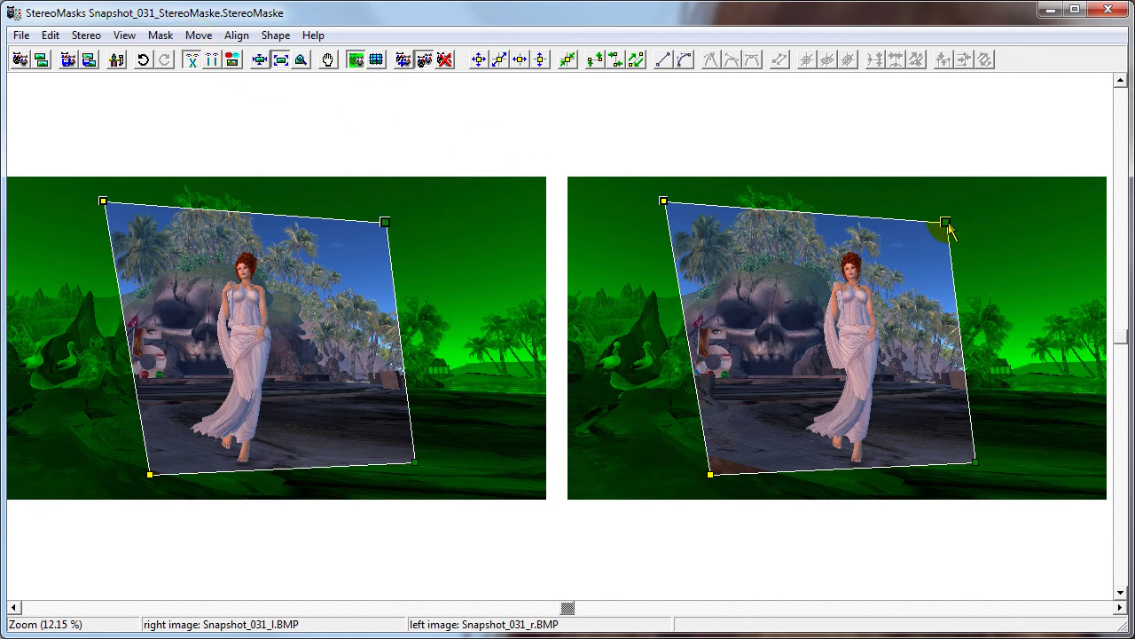
pyautogui.click(947, 222)
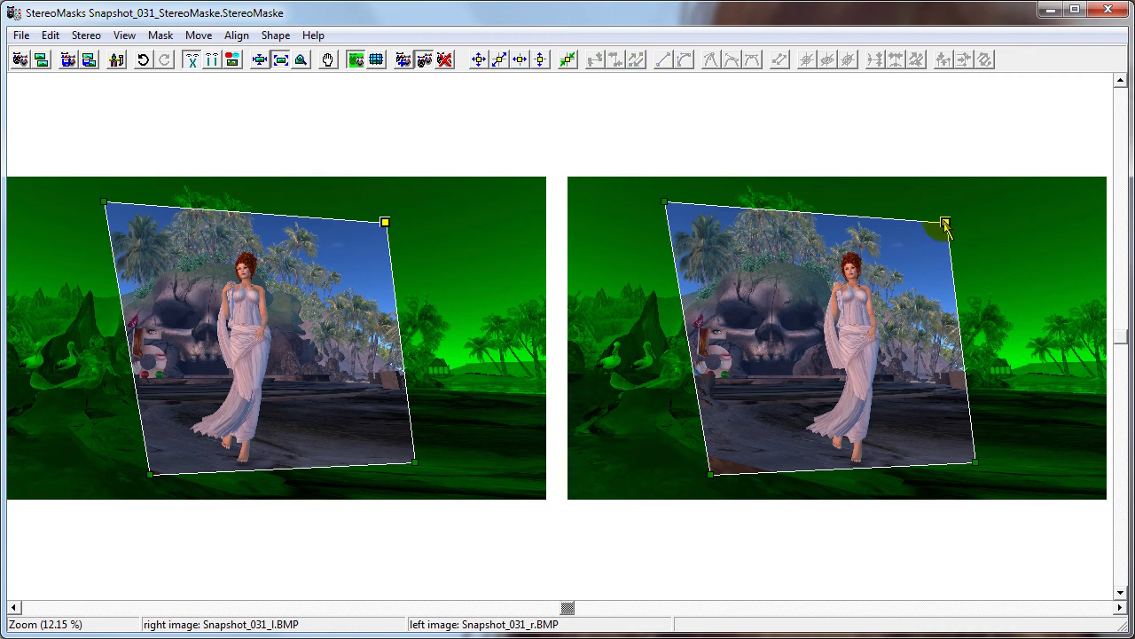
pyautogui.click(540, 59)
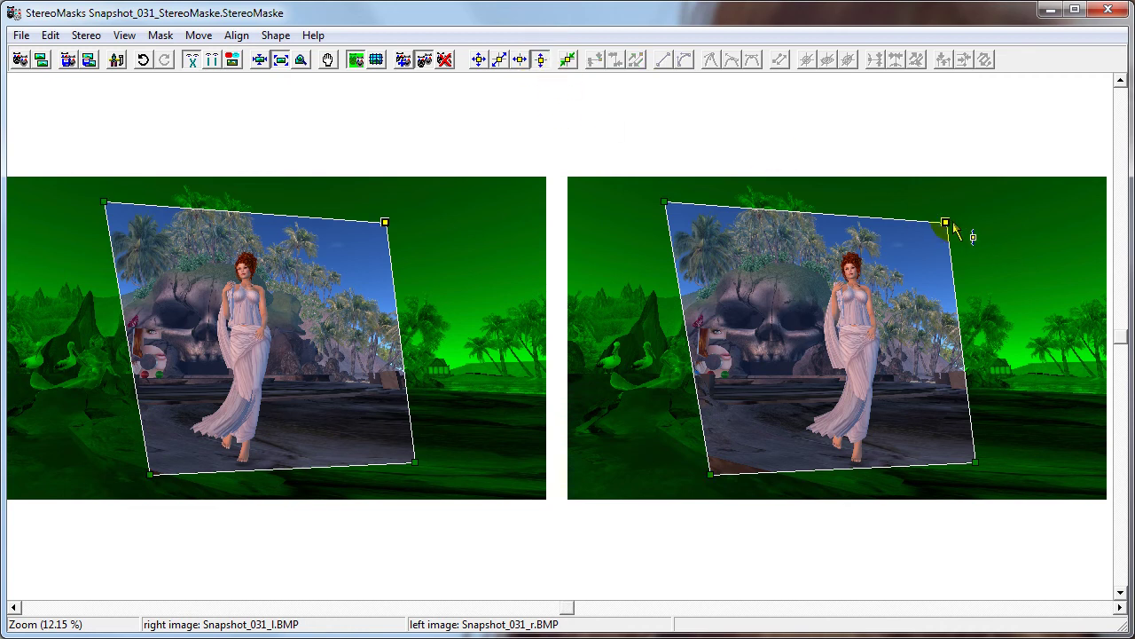
pyautogui.moveTo(946, 224)
pyautogui.mouseDown()
pyautogui.moveTo(945, 203)
pyautogui.moveTo(948, 230)
pyautogui.moveTo(910, 223)
pyautogui.moveTo(983, 222)
pyautogui.moveTo(937, 223)
pyautogui.mouseUp()
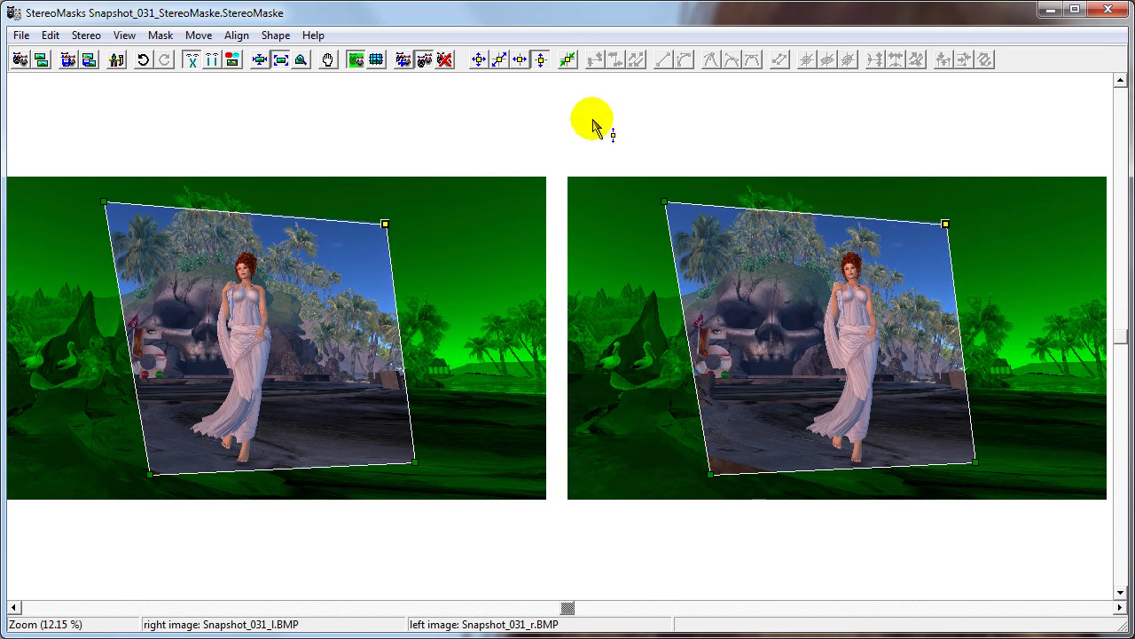
# Shift the upper right mask point outward in X-direction, and move it freely up and inward within the stereo window.
pyautogui.click(520, 59)
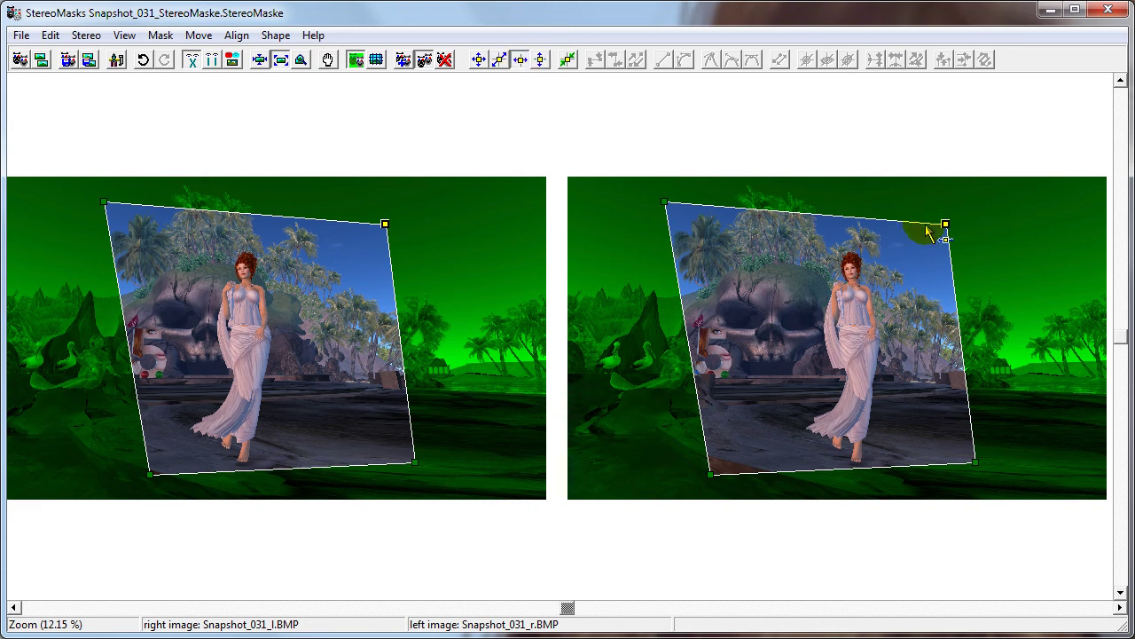
pyautogui.moveTo(946, 228)
pyautogui.mouseDown()
pyautogui.moveTo(902, 223)
pyautogui.moveTo(953, 213)
pyautogui.moveTo(958, 224)
pyautogui.mouseUp()
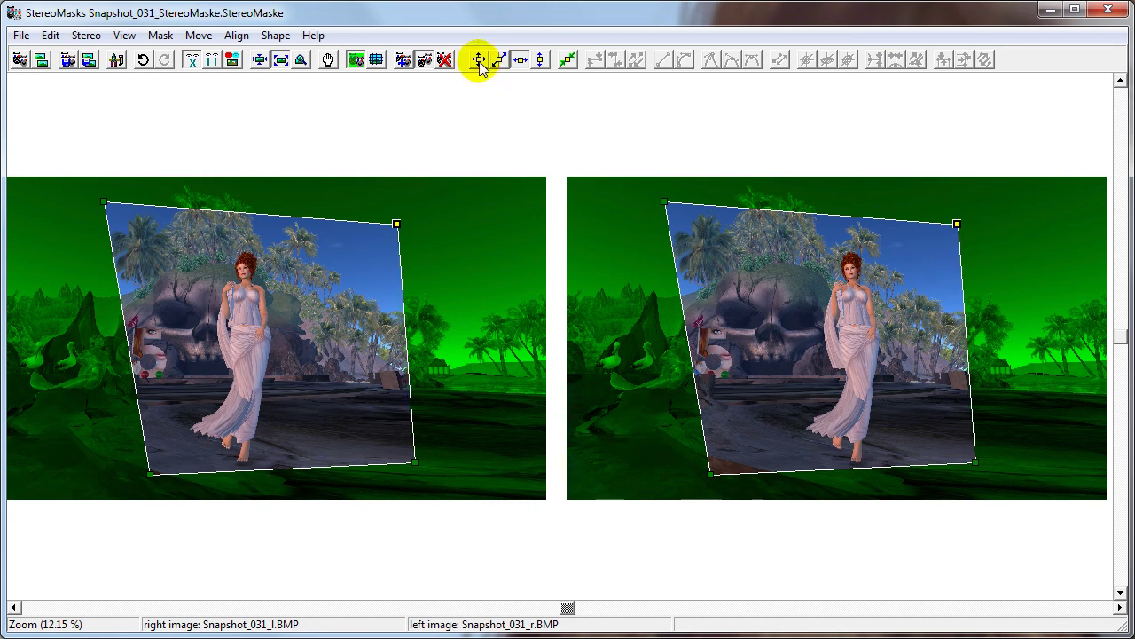
pyautogui.click(475, 59)
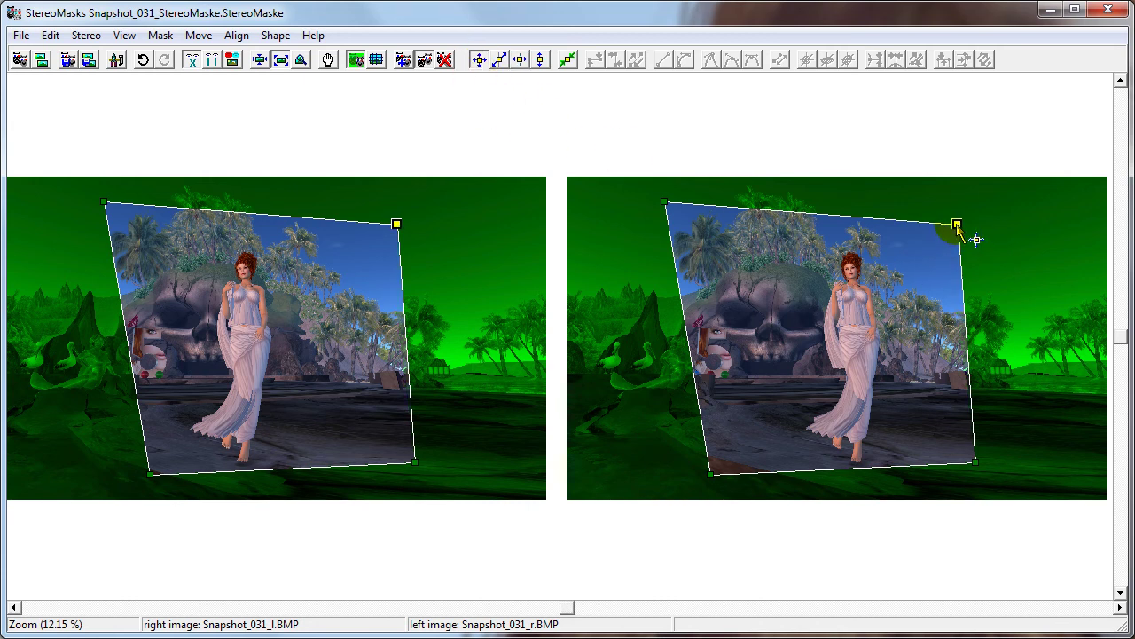
pyautogui.moveTo(956, 223)
pyautogui.mouseDown()
pyautogui.moveTo(936, 202)
pyautogui.moveTo(965, 254)
pyautogui.moveTo(903, 228)
pyautogui.moveTo(966, 221)
pyautogui.moveTo(946, 230)
pyautogui.moveTo(960, 209)
pyautogui.moveTo(948, 210)
pyautogui.mouseUp()
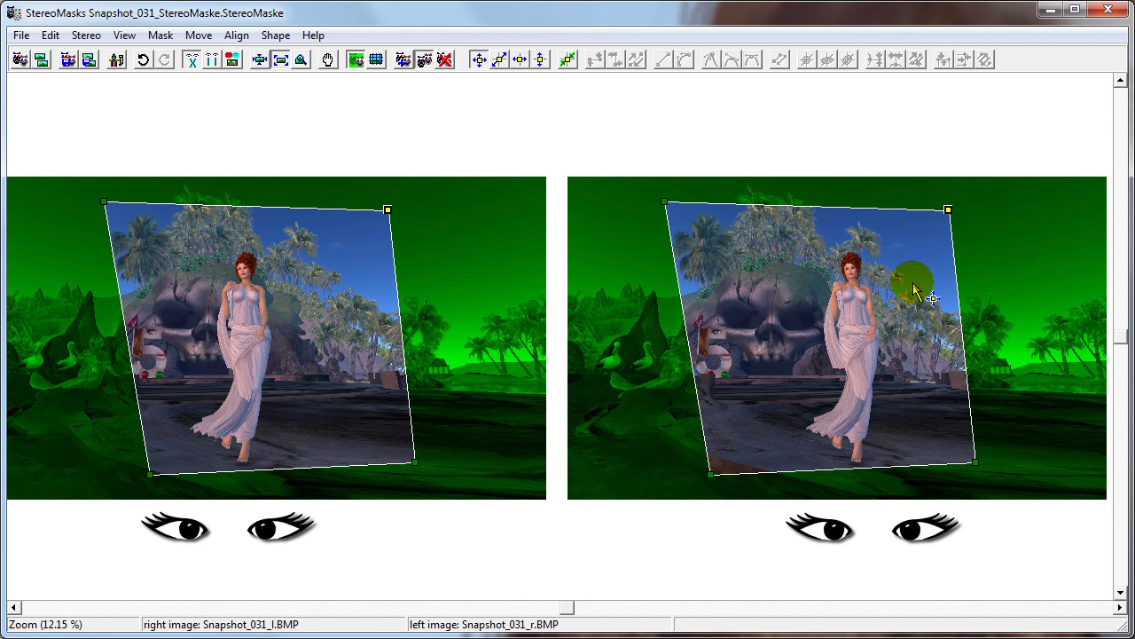
# Select all four mask points with a selection box and shift the whole mask in depth, moving its left-hand view well to the left.
pyautogui.moveTo(63, 142); pyautogui.dragTo(451, 538)
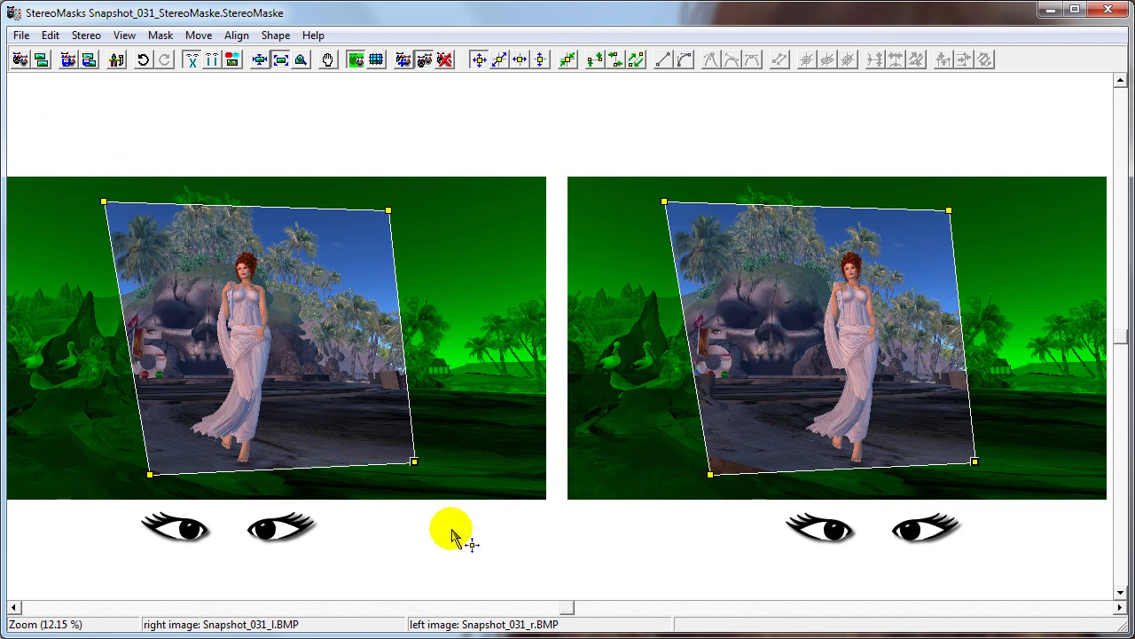
pyautogui.click(501, 62)
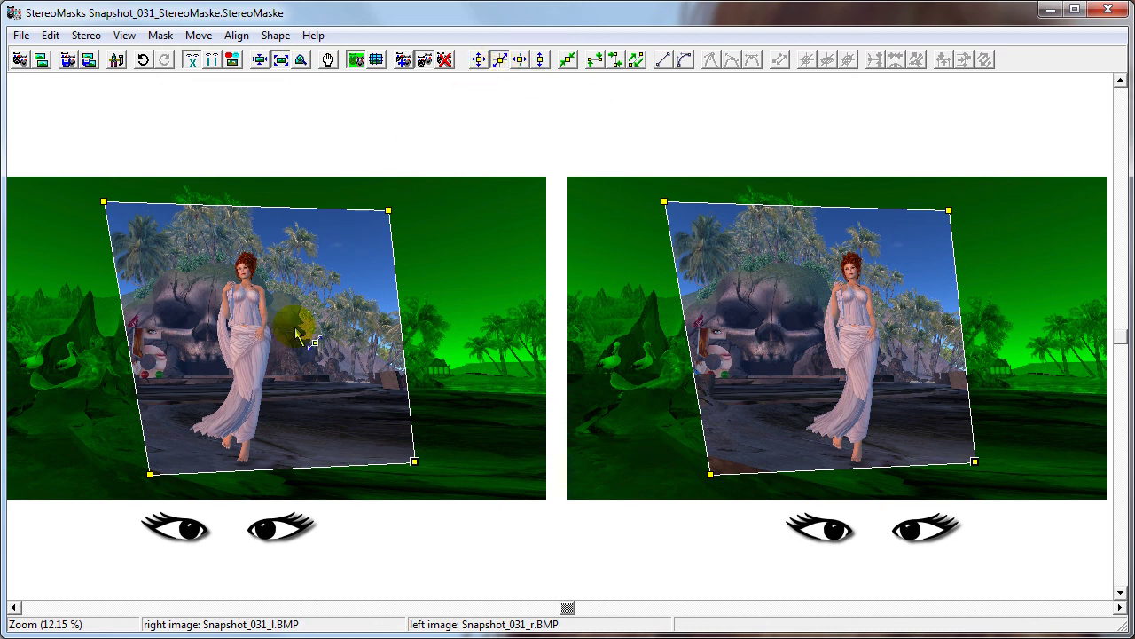
pyautogui.click(389, 210)
pyautogui.moveTo(389, 210)
pyautogui.mouseDown()
pyautogui.moveTo(319, 207)
pyautogui.moveTo(374, 208)
pyautogui.moveTo(337, 205)
pyautogui.moveTo(373, 207)
pyautogui.moveTo(347, 205)
pyautogui.moveTo(370, 198)
pyautogui.moveTo(388, 219)
pyautogui.moveTo(372, 213)
pyautogui.moveTo(423, 213)
pyautogui.moveTo(386, 213)
pyautogui.mouseUp()
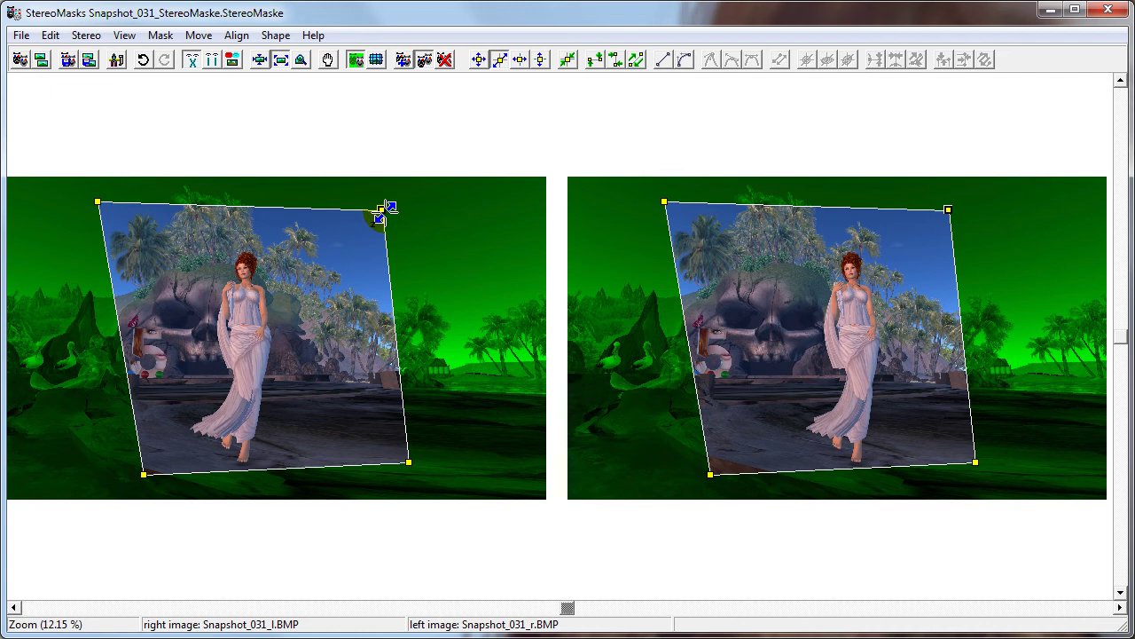
pyautogui.moveTo(385, 212); pyautogui.dragTo(384, 213)
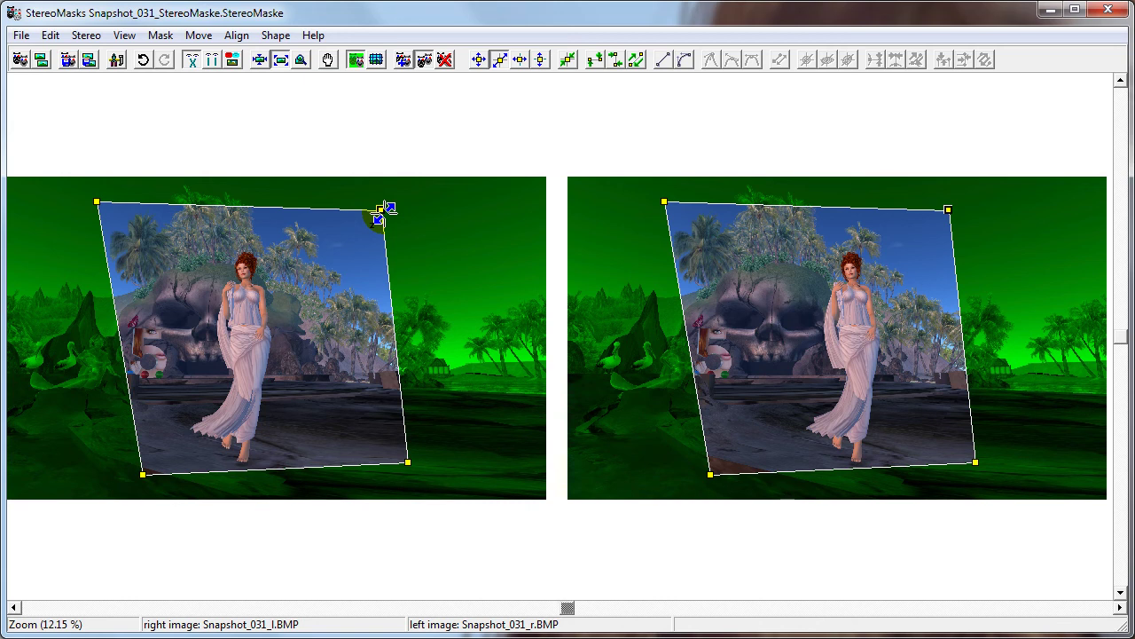
pyautogui.moveTo(385, 211); pyautogui.dragTo(324, 211)
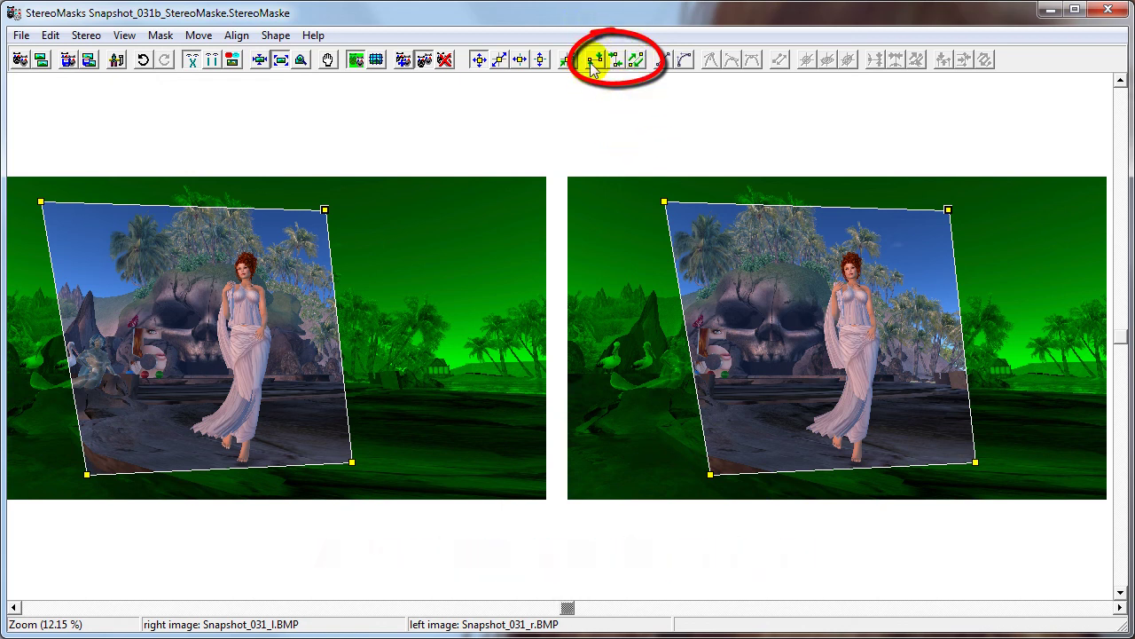
# Adjust the depth of all selected mask points to the first selected point.
pyautogui.click(635, 68)
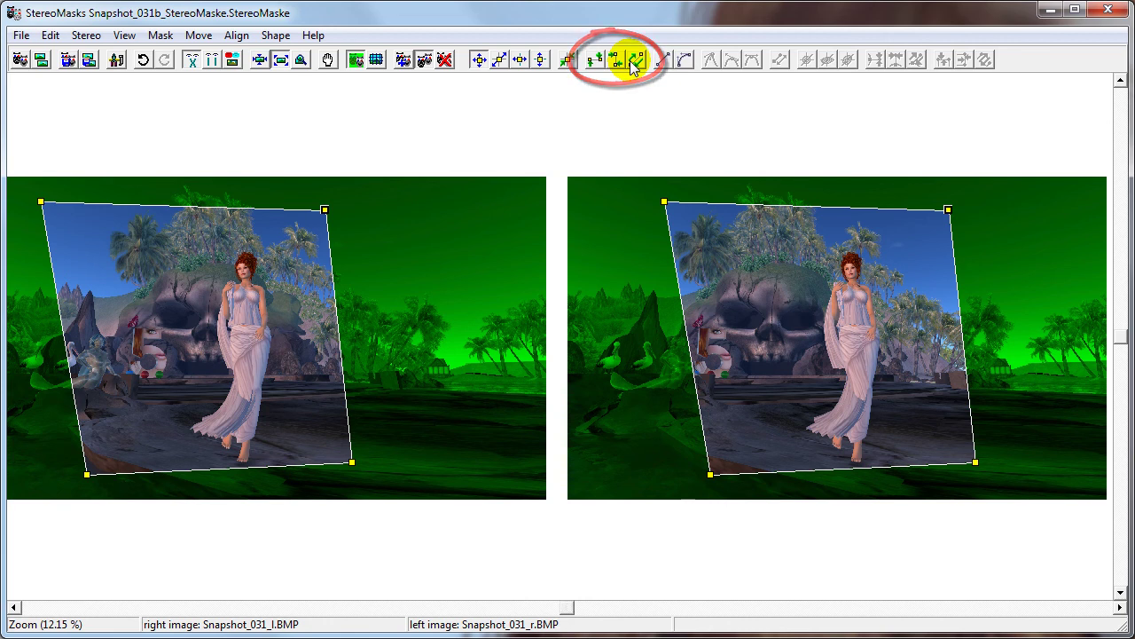
pyautogui.click(235, 35)
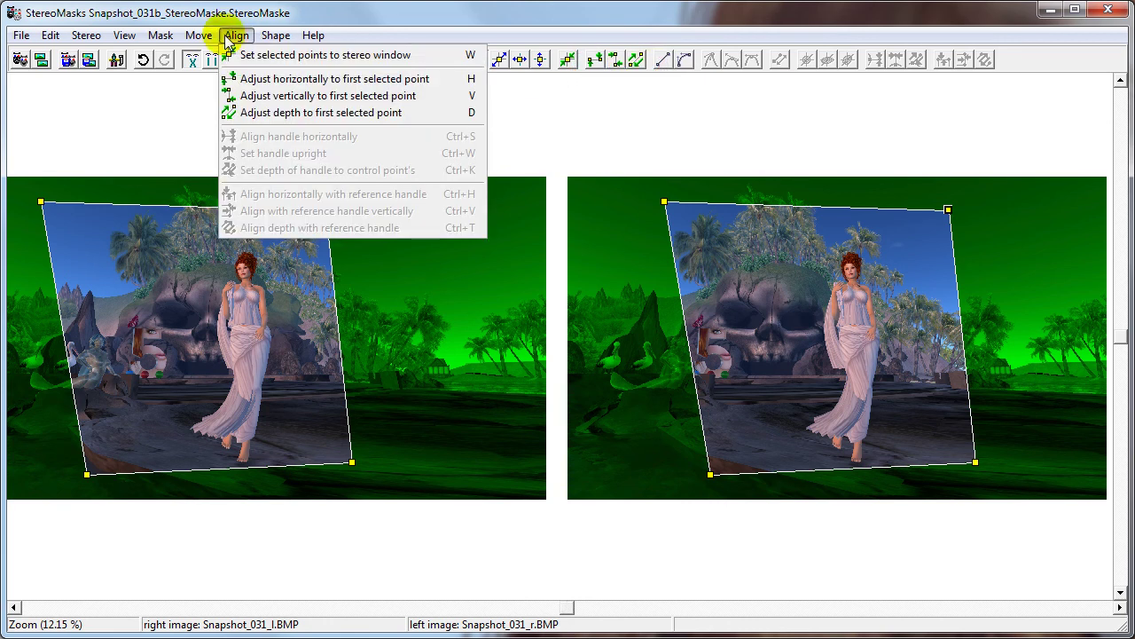
pyautogui.click(259, 114)
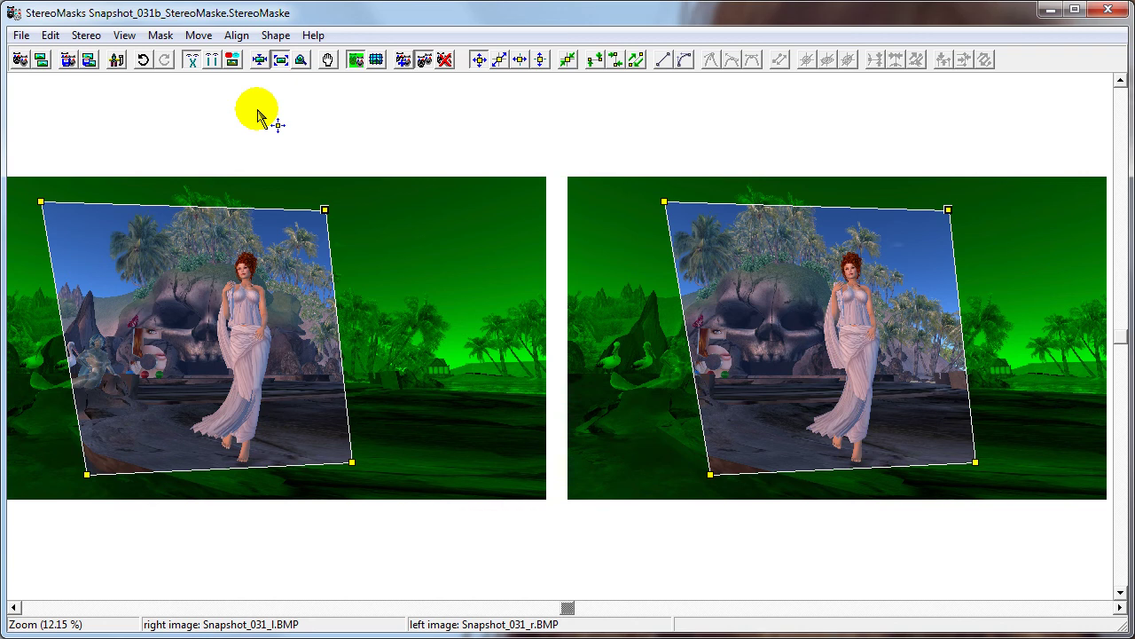
# Clear the selection, select the upper left and upper right mask points, and adjust them horizontally to the upper left point.
pyautogui.click(610, 209)
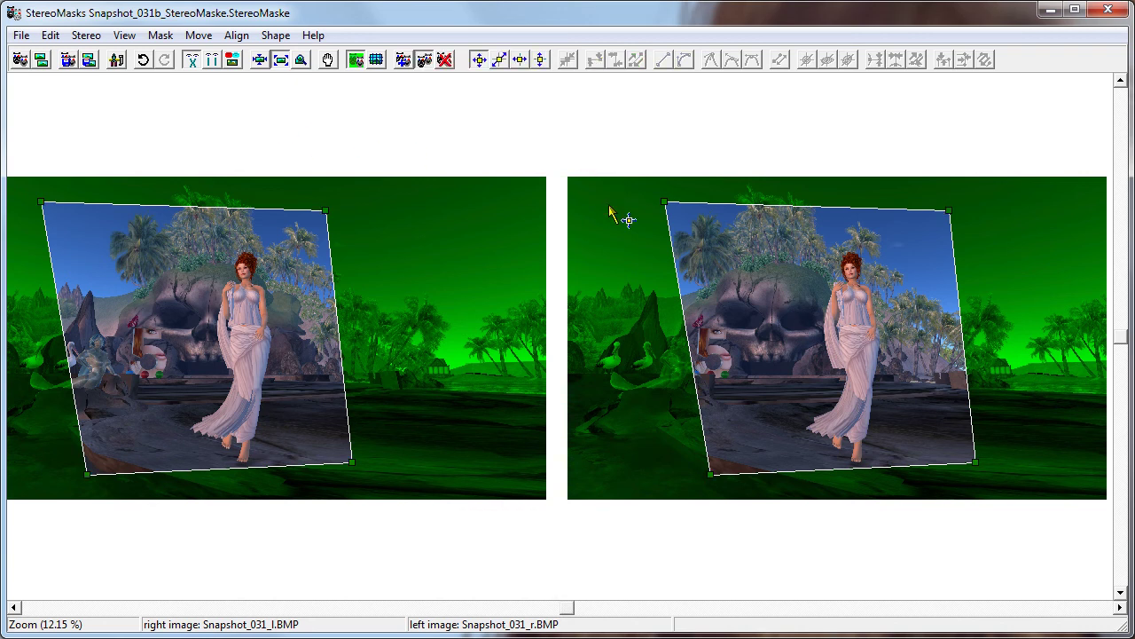
pyautogui.click(664, 203)
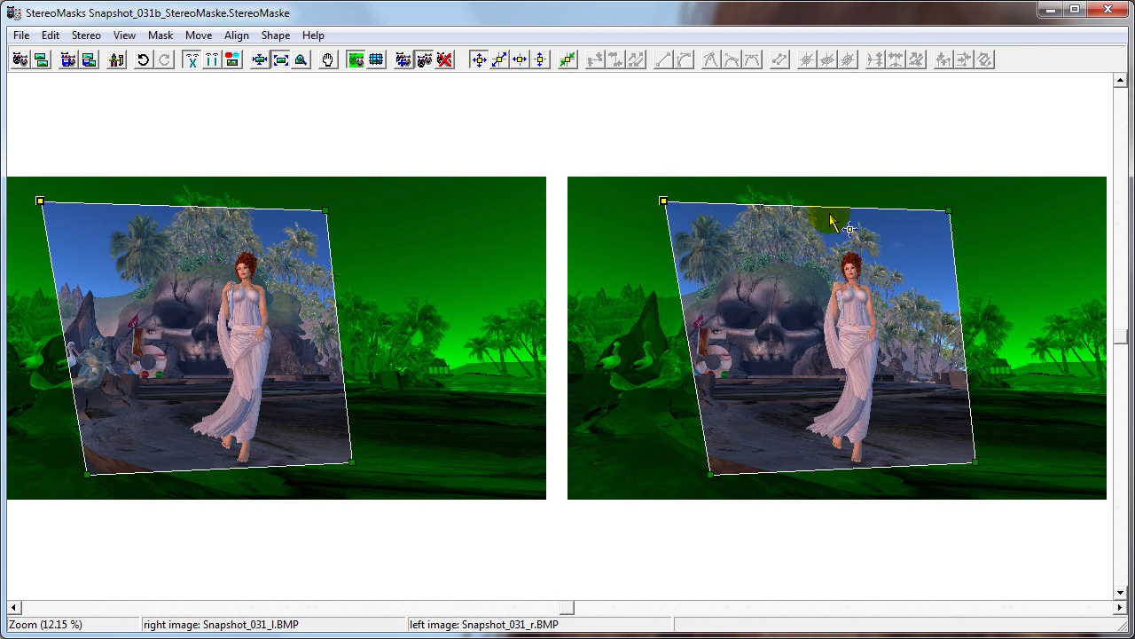
pyautogui.keyDown('shift'); pyautogui.click(950, 213); pyautogui.keyUp('shift')
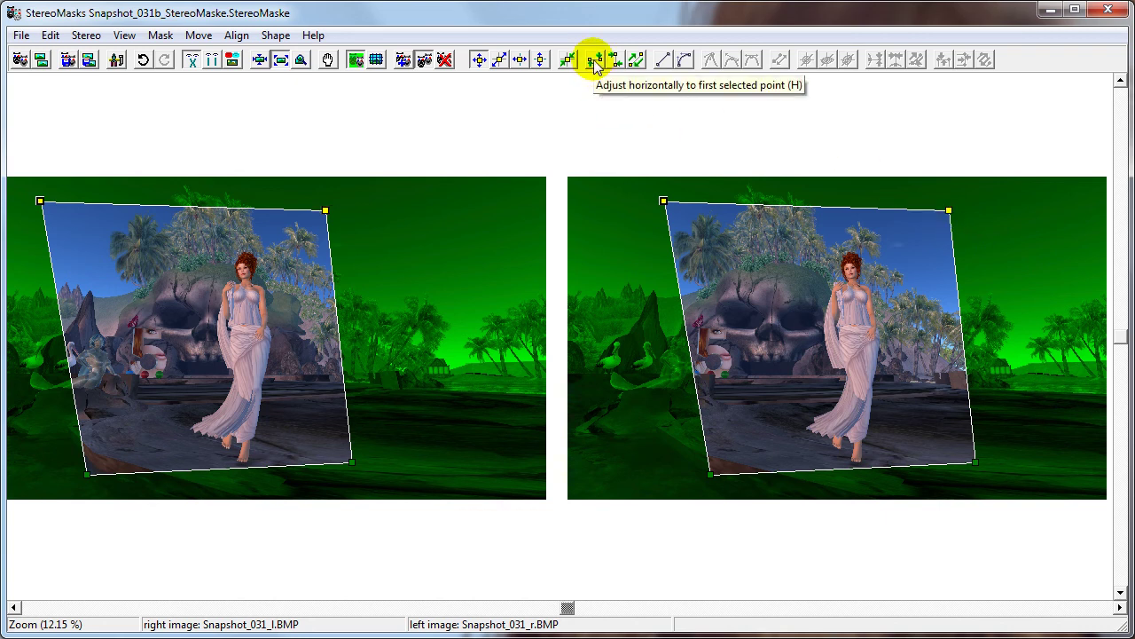
pyautogui.click(595, 64)
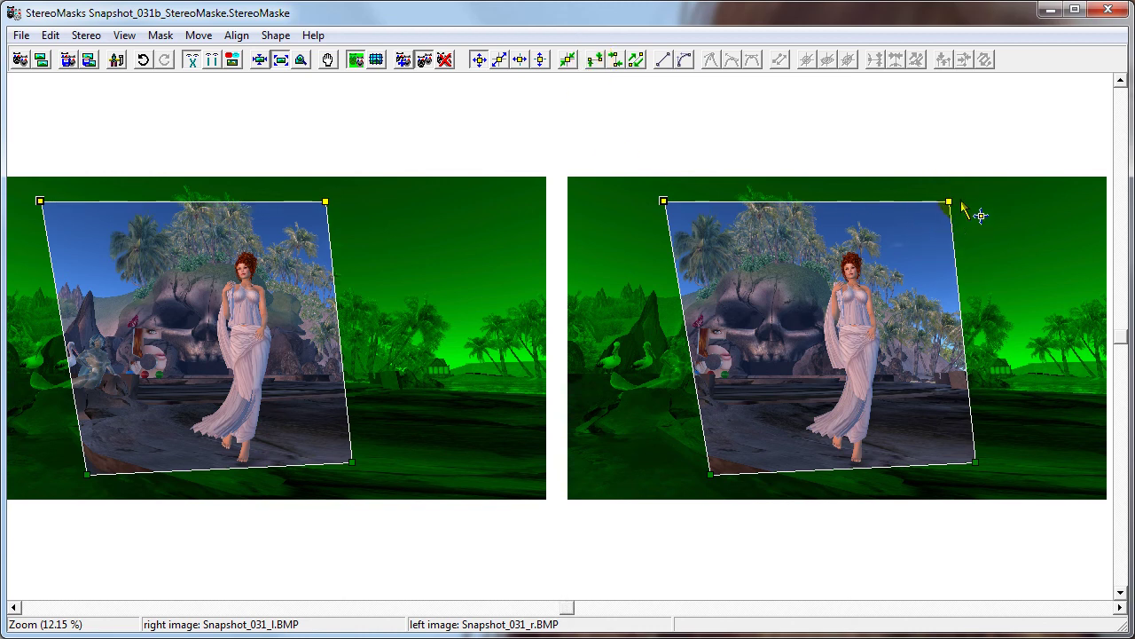
pyautogui.click(949, 203)
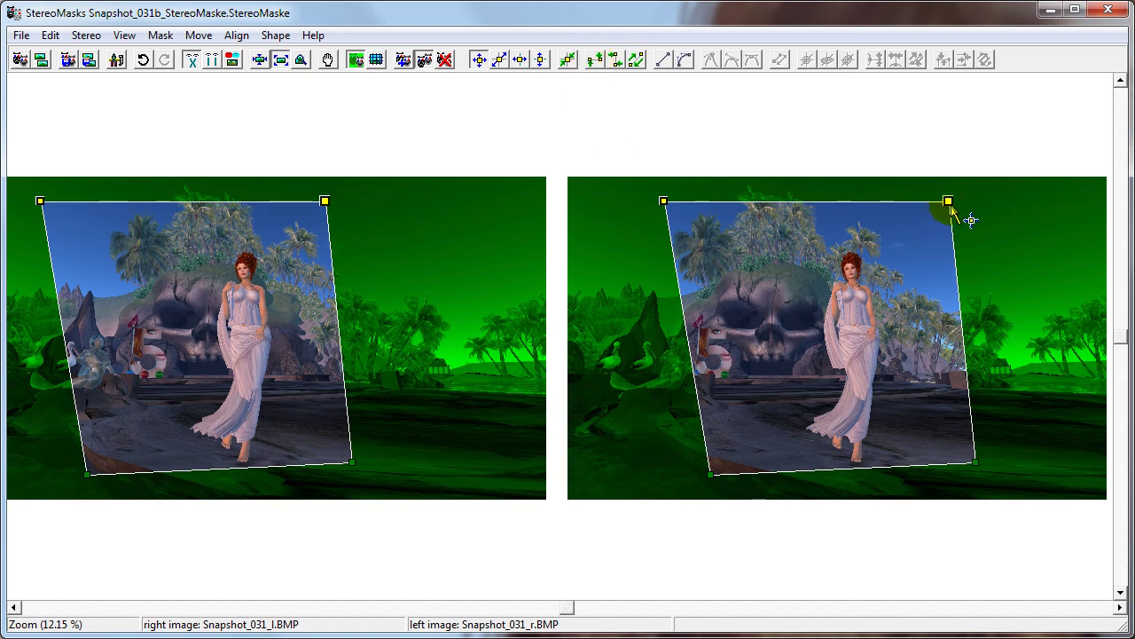
pyautogui.click(665, 203)
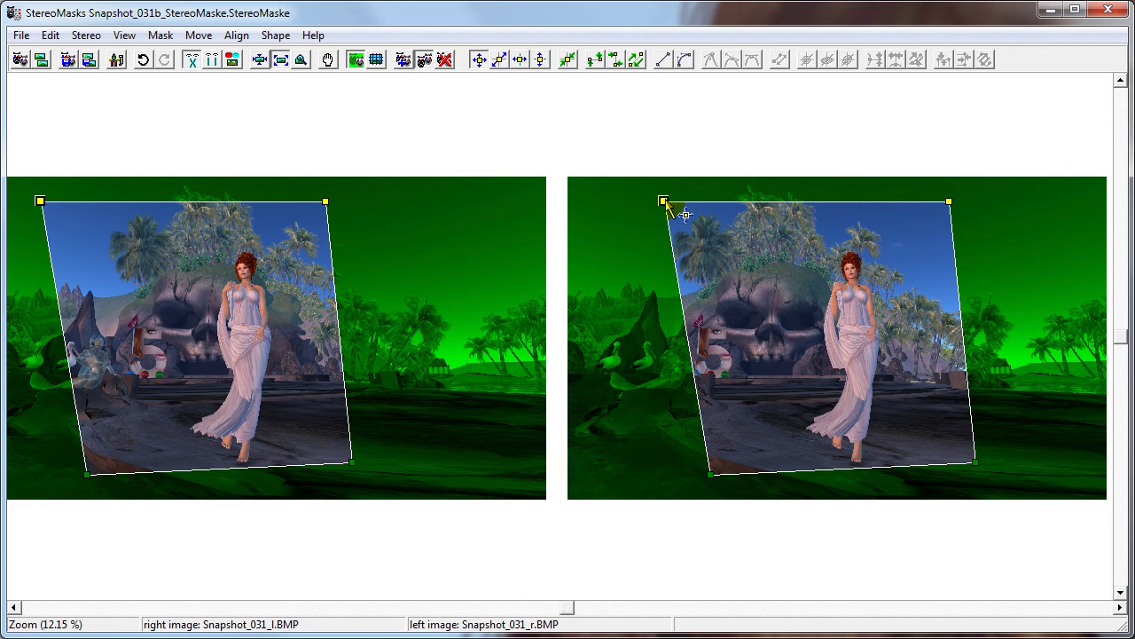
# Select the lower left and lower right mask points and adjust them horizontally to the lower left point.
pyautogui.click(710, 475)
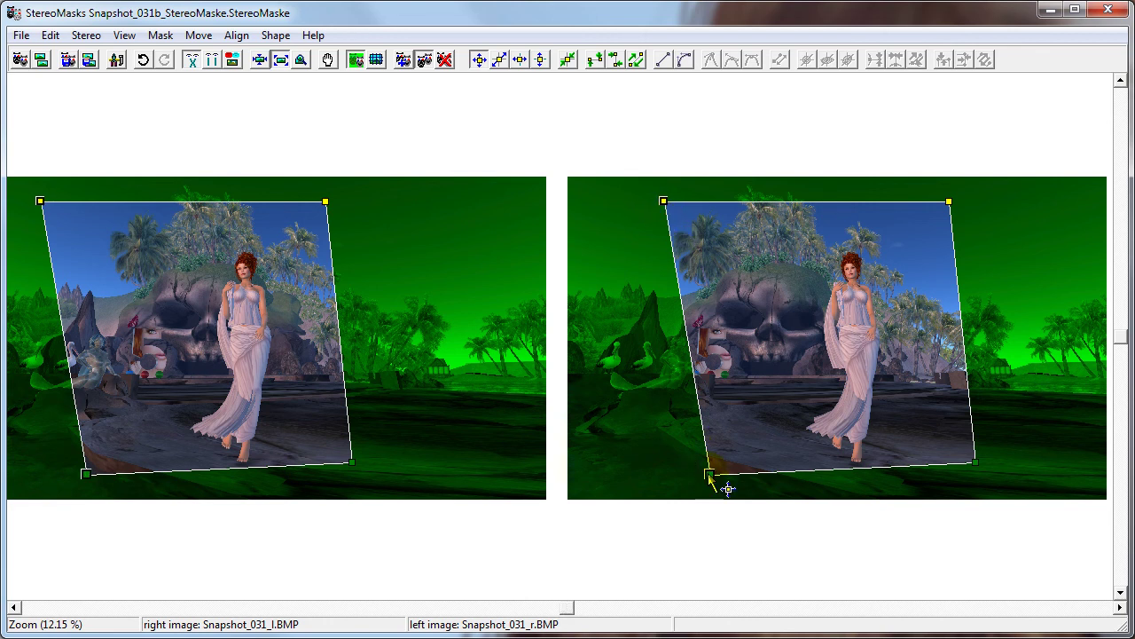
pyautogui.keyDown('shift'); pyautogui.click(975, 462); pyautogui.keyUp('shift')
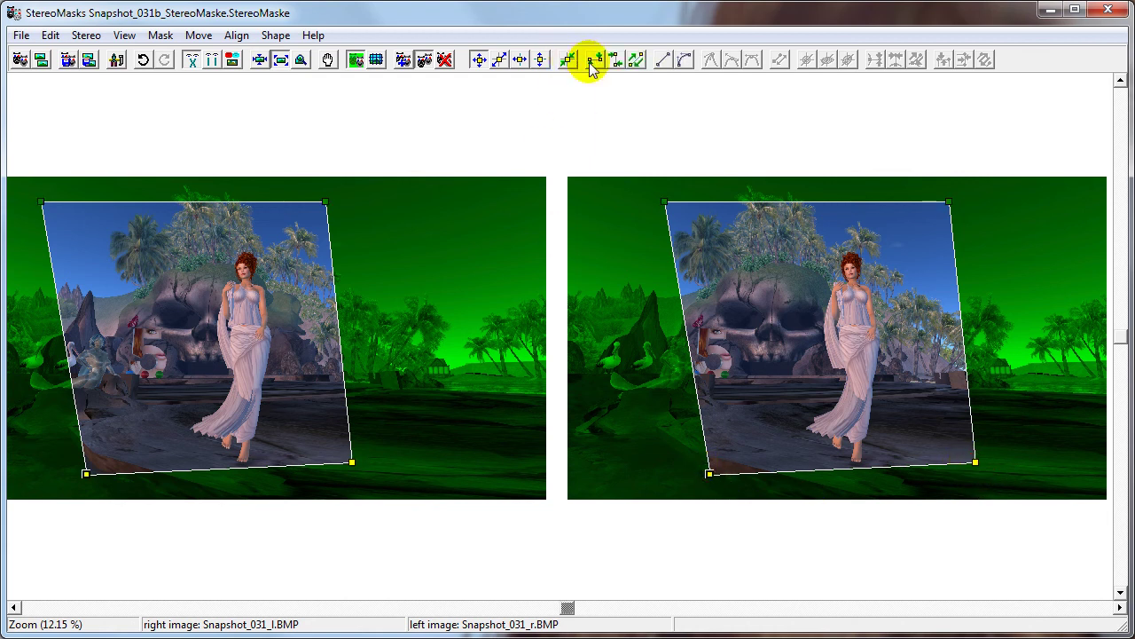
pyautogui.click(593, 62)
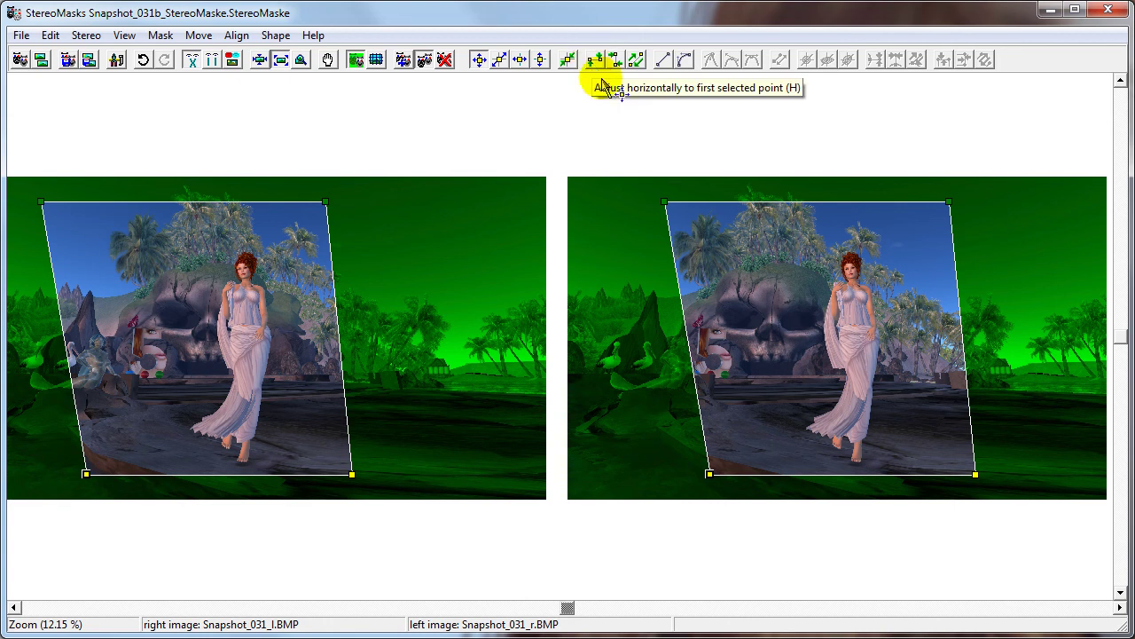
# Adjust the lower left mask point vertically to the upper left one, and the lower right point to the upper right one.
pyautogui.click(663, 201)
pyautogui.keyDown('shift'); pyautogui.click(710, 474); pyautogui.keyUp('shift')
pyautogui.click(612, 60)
pyautogui.click(948, 202)
pyautogui.keyDown('shift'); pyautogui.click(975, 474); pyautogui.keyUp('shift')
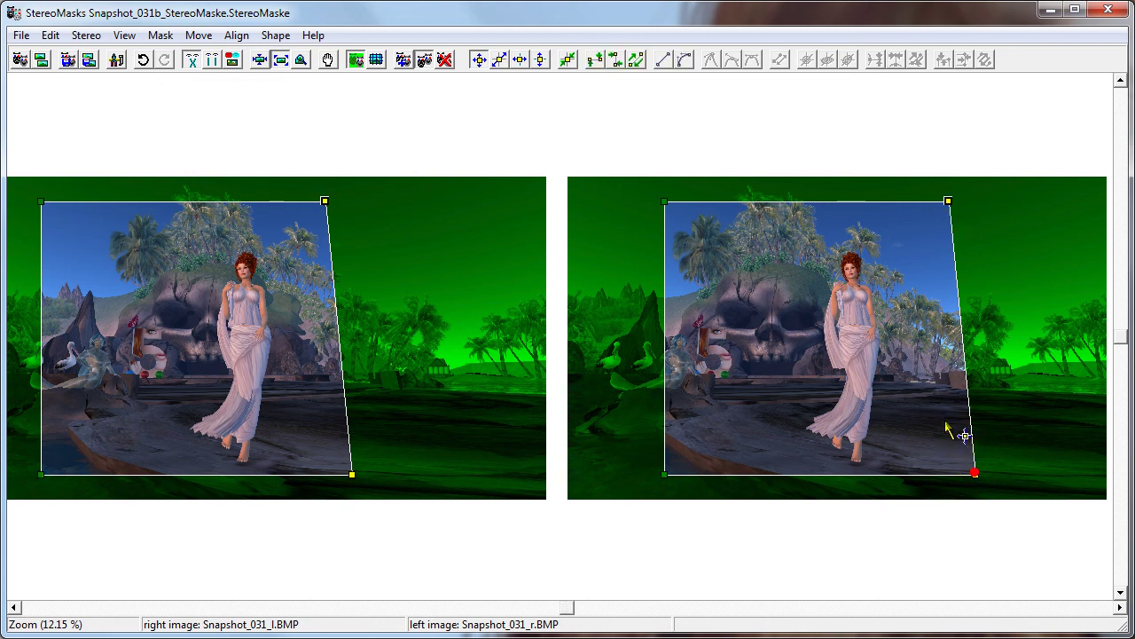
pyautogui.click(614, 60)
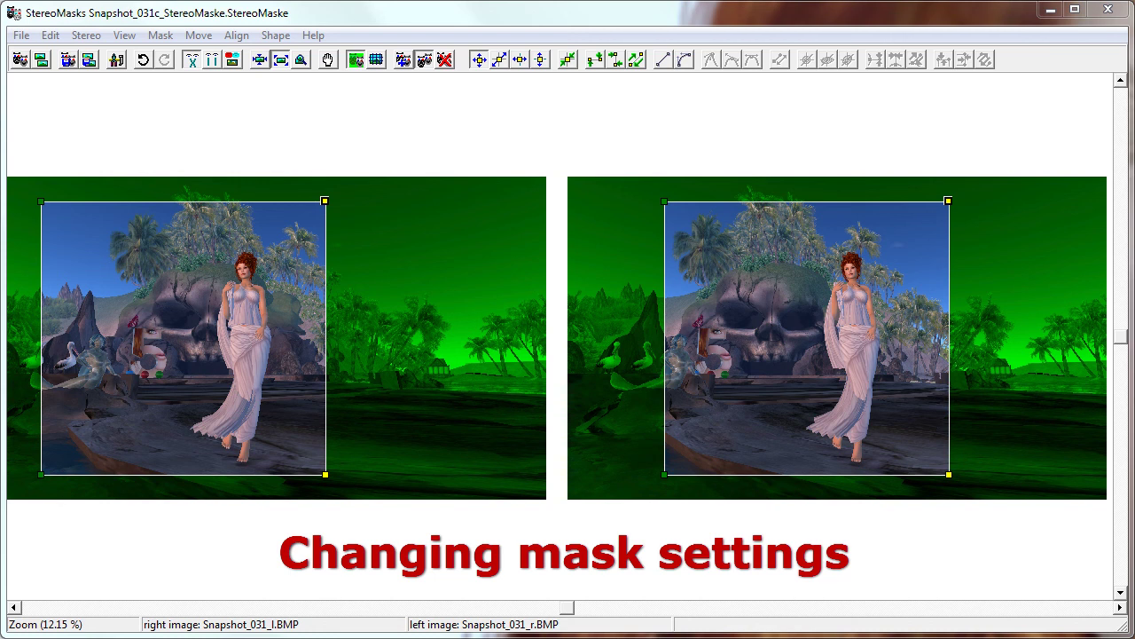
# Change the masked image's mask color to white in the document settings.
pyautogui.click(50, 35)
pyautogui.click(64, 96)
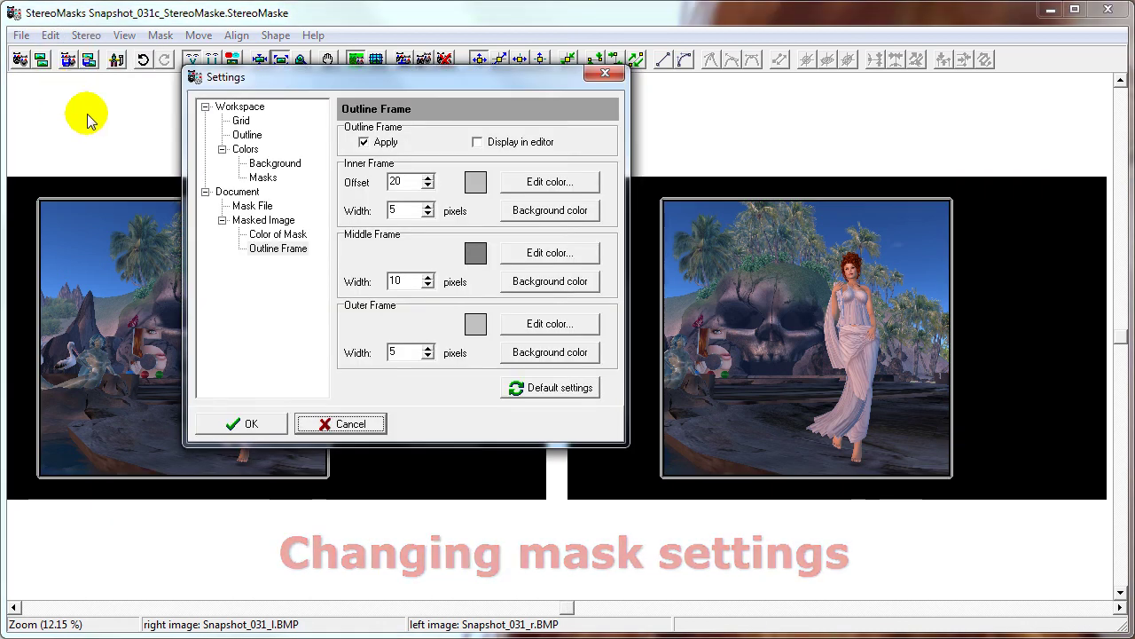
pyautogui.click(275, 237)
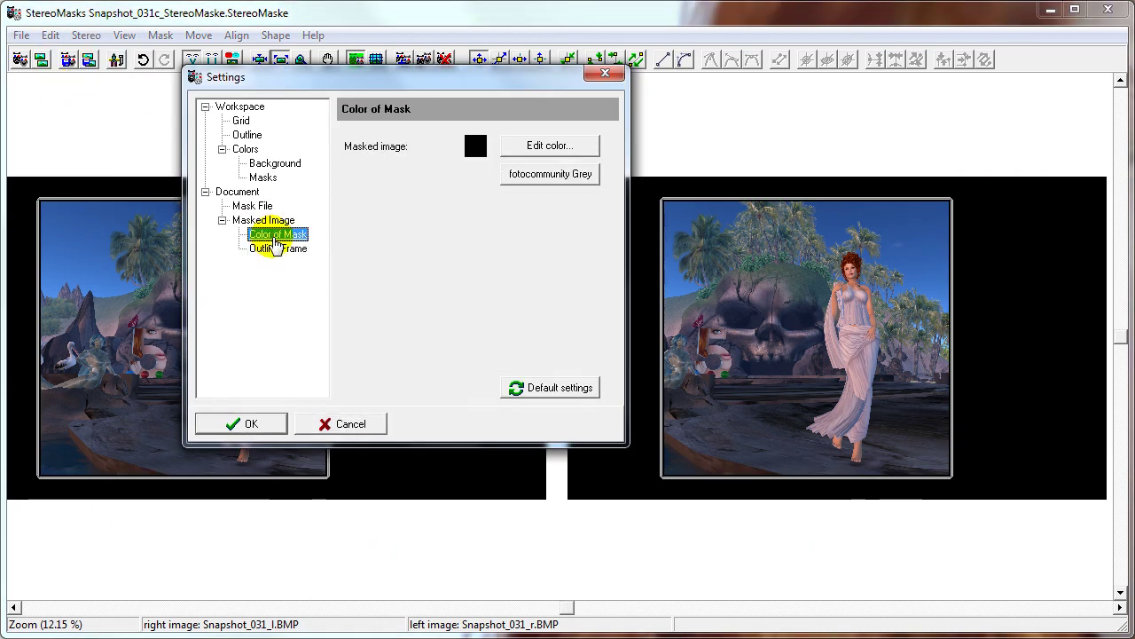
pyautogui.click(529, 149)
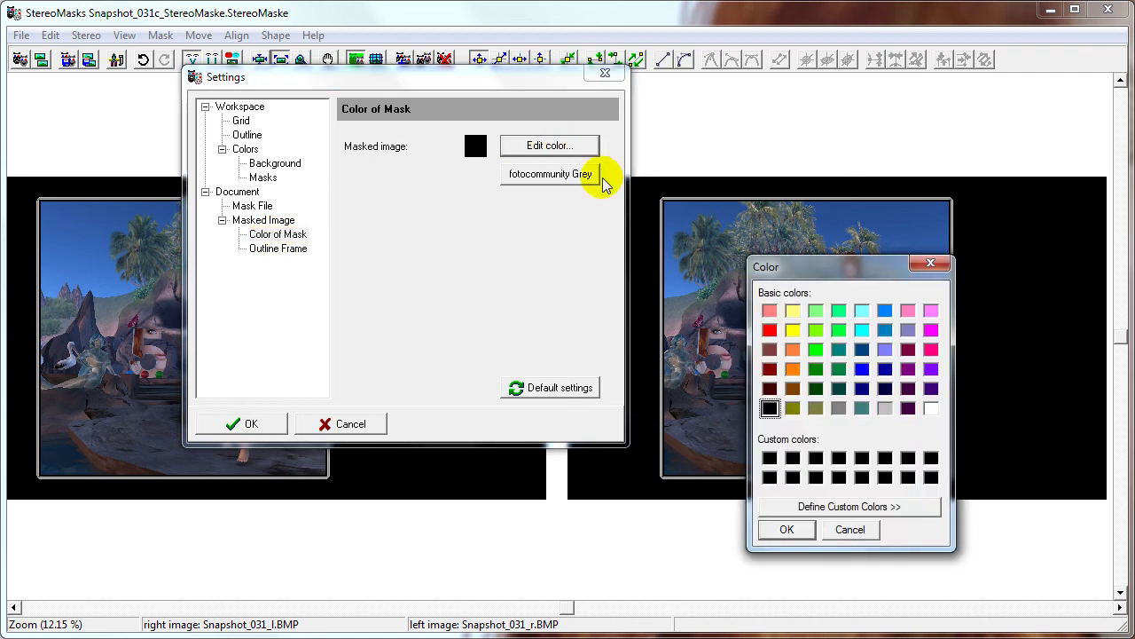
pyautogui.click(935, 411)
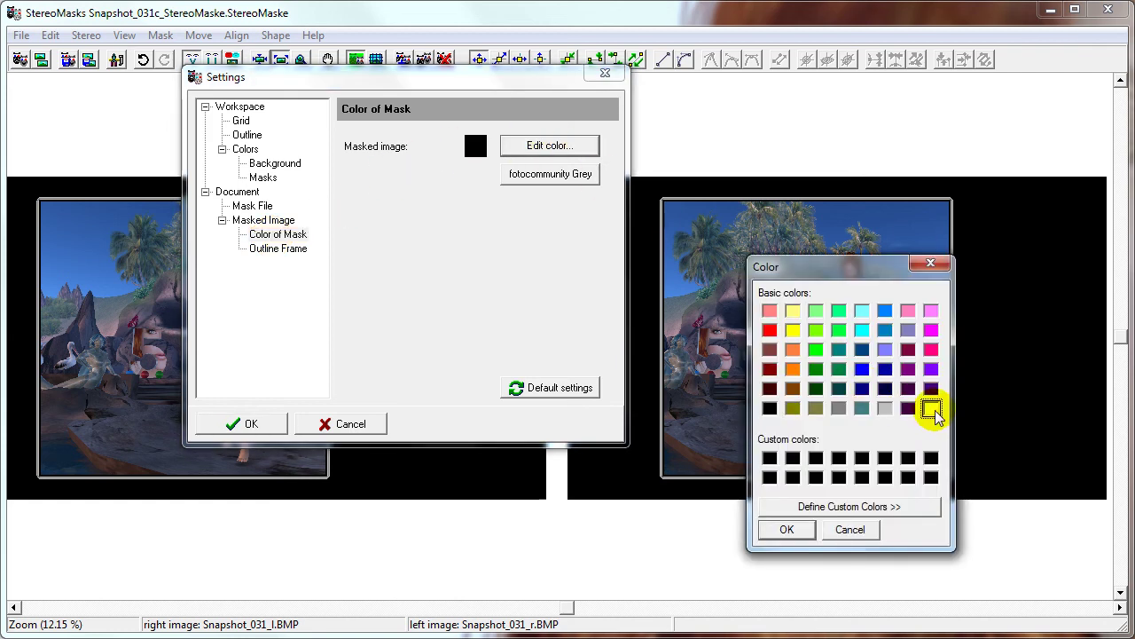
pyautogui.click(789, 529)
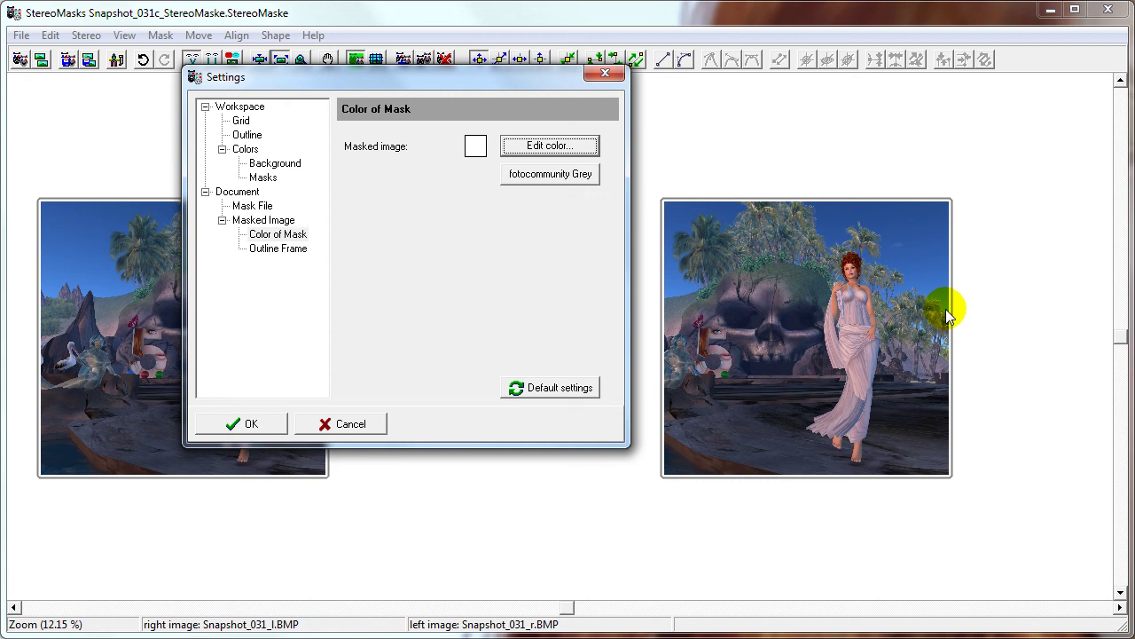
# Turn off the outline frame for the masked image in the document settings and accept the settings.
pyautogui.click(277, 251)
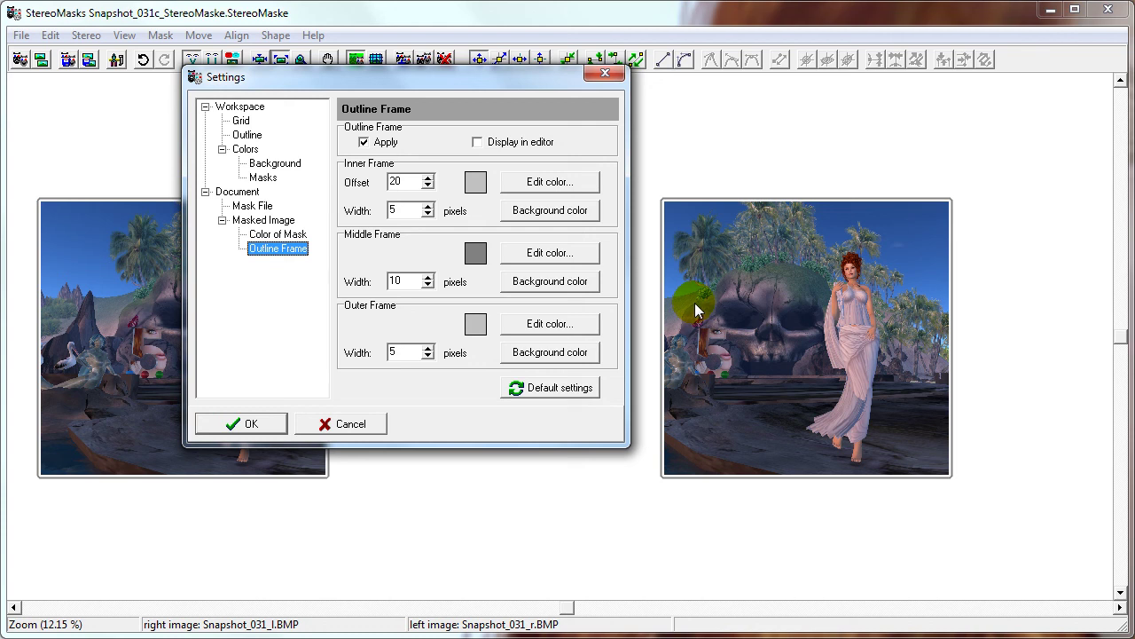
pyautogui.click(363, 143)
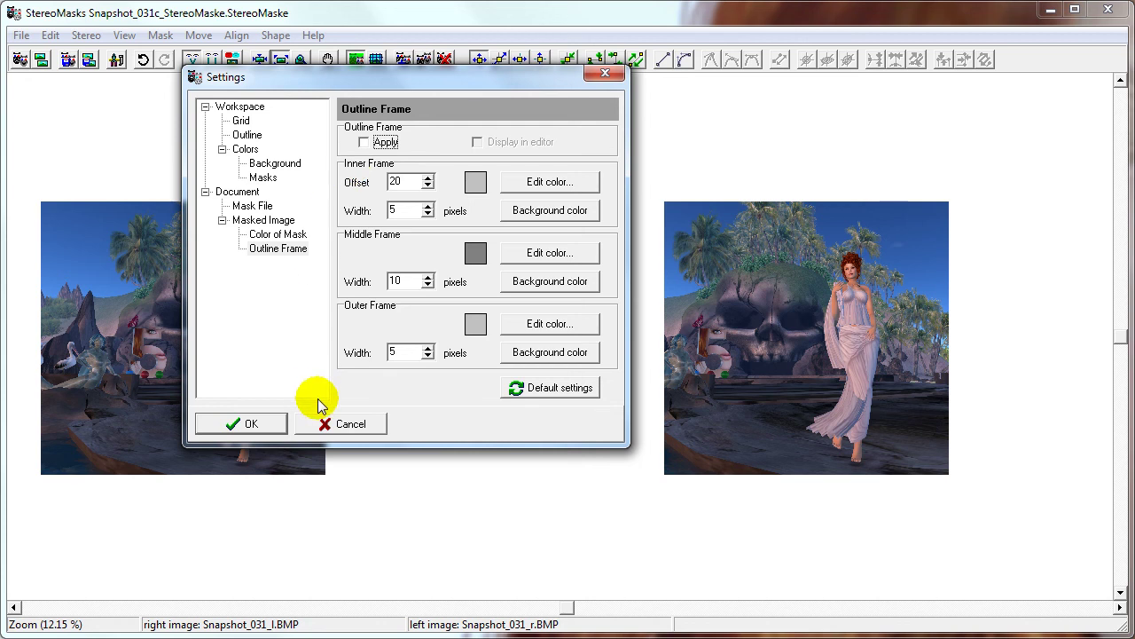
pyautogui.click(268, 423)
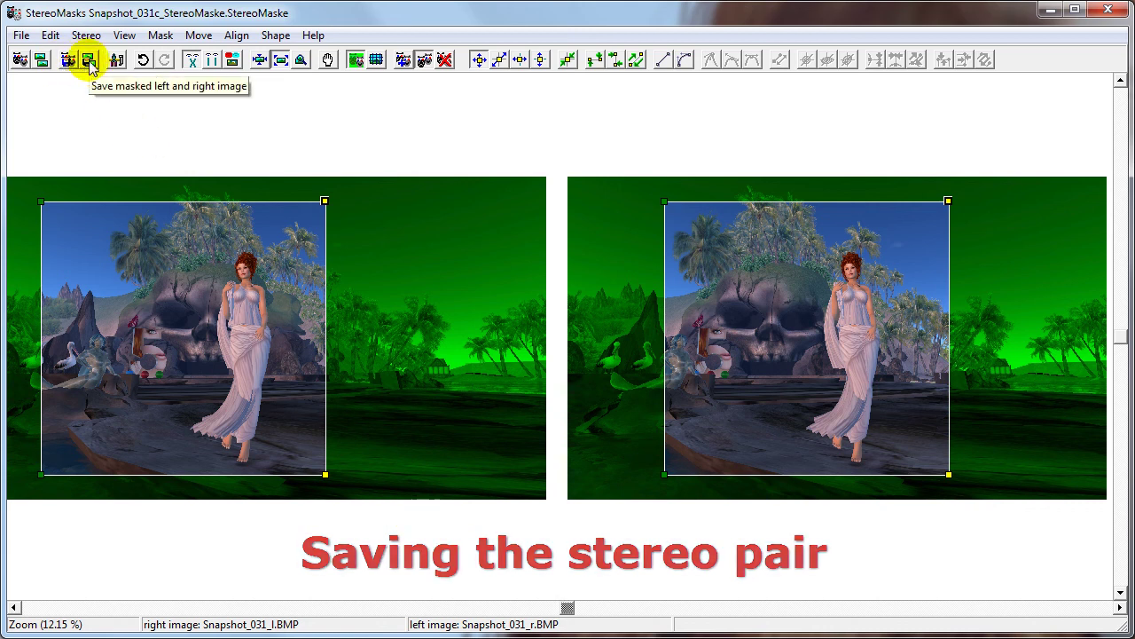
# Start saving the masked left and right images, allowing overwriting of the stereo mask, left image and right image files.
pyautogui.click(20, 35)
pyautogui.click(40, 117)
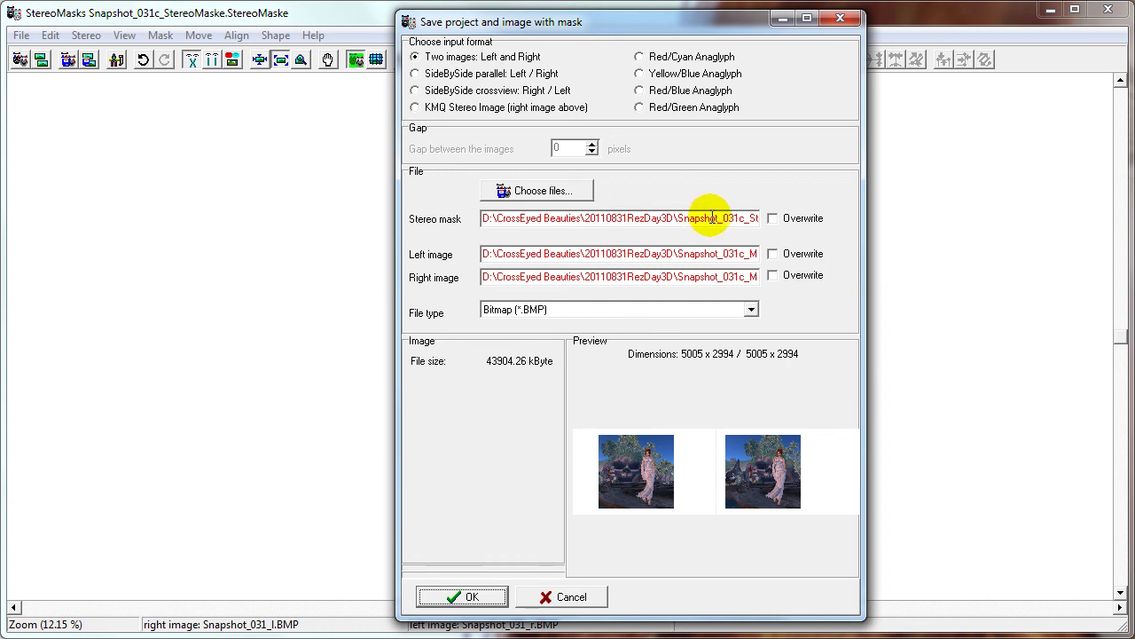
pyautogui.click(772, 218)
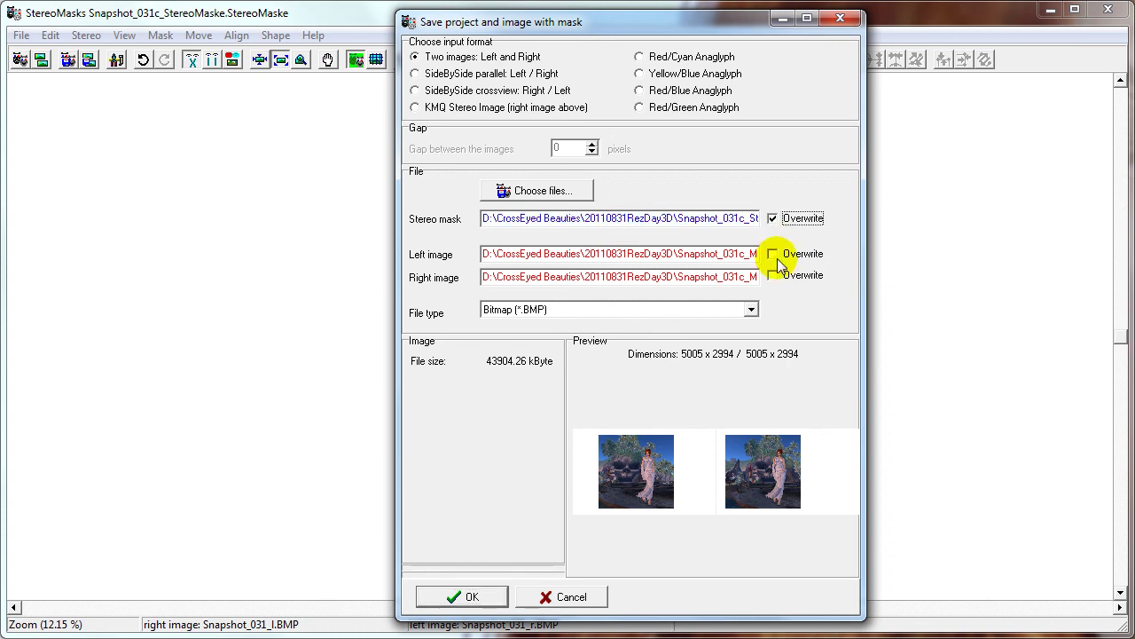
pyautogui.click(772, 254)
pyautogui.click(772, 276)
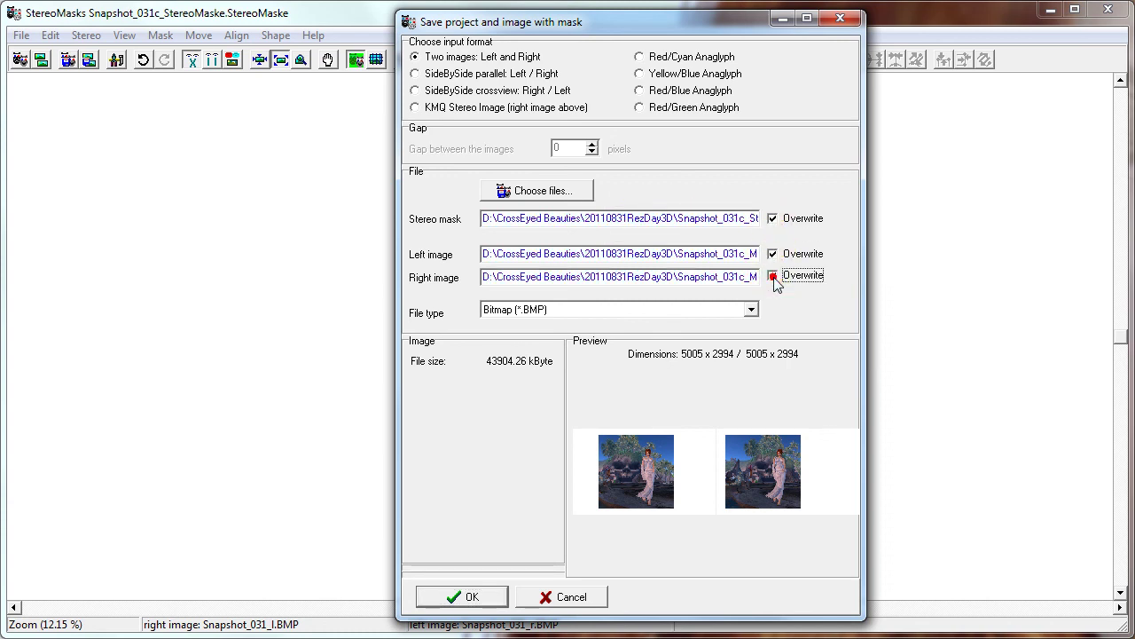
pyautogui.click(751, 309)
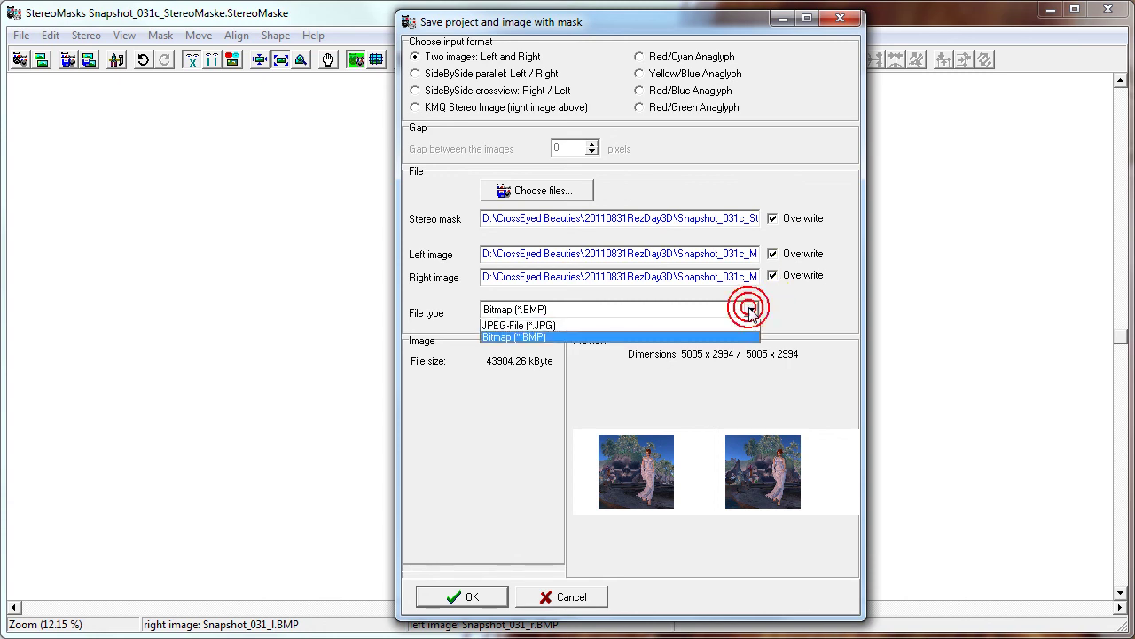
pyautogui.click(752, 310)
pyautogui.click(751, 310)
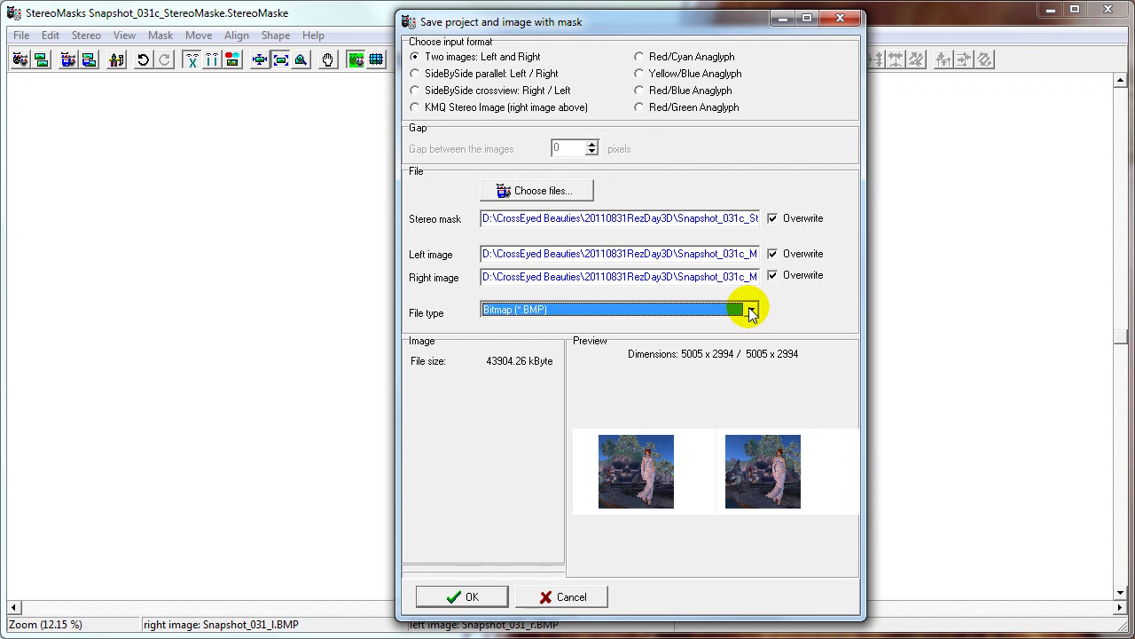
pyautogui.click(545, 192)
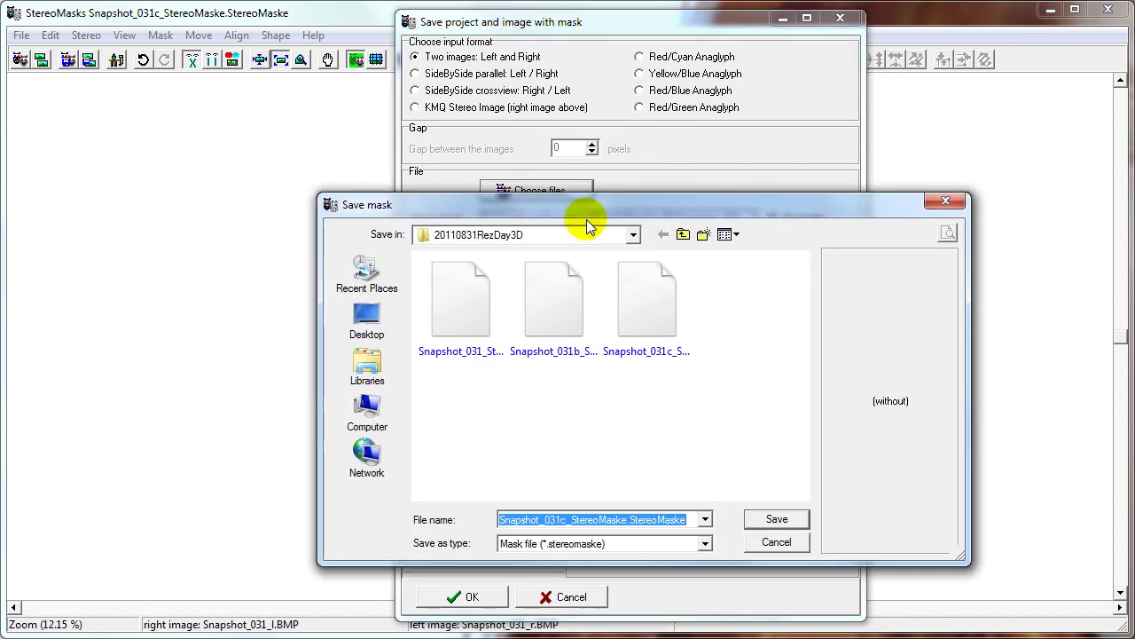
pyautogui.click(779, 543)
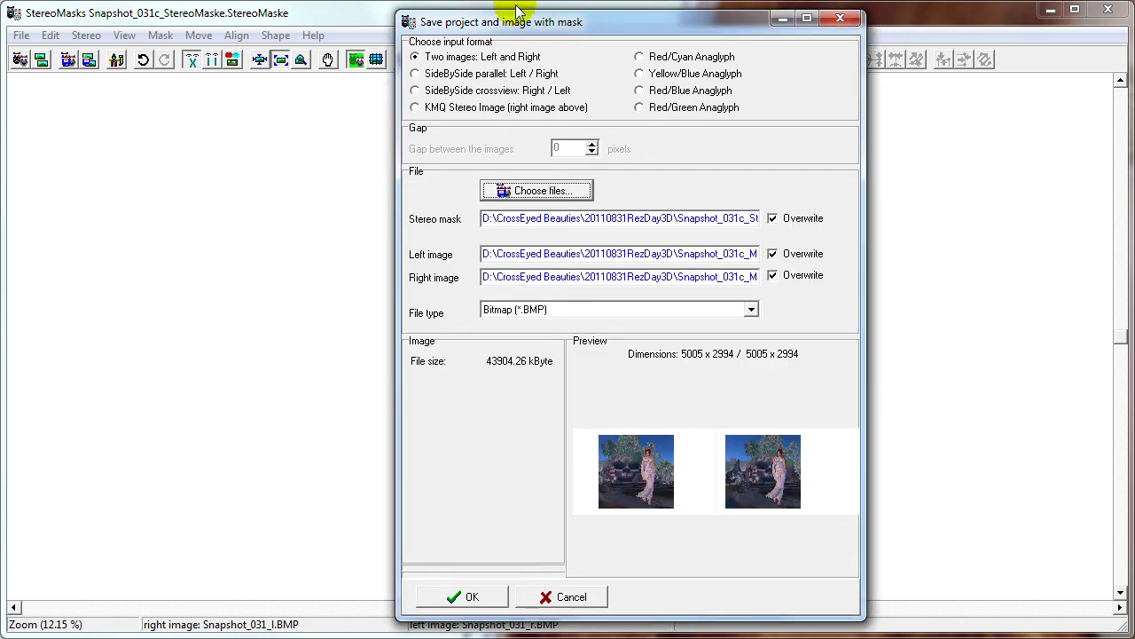
# Save the stereo mask and both masked images in Bitmap format, overwriting the existing Snapshot_031c files.
pyautogui.click(471, 597)
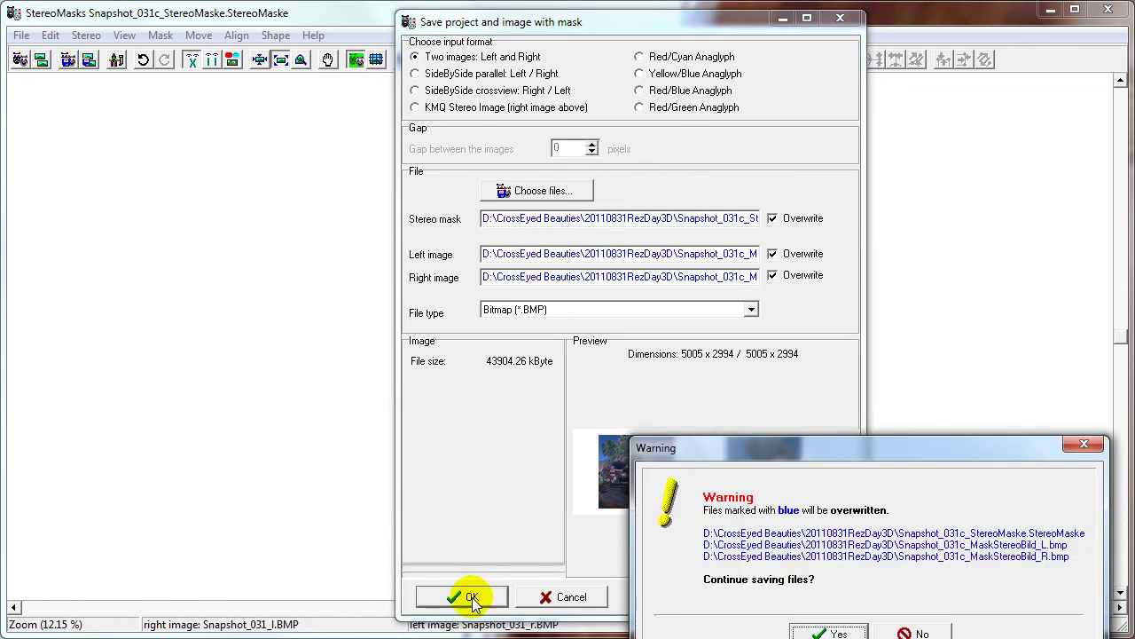
pyautogui.moveTo(851, 454); pyautogui.dragTo(799, 311)
pyautogui.click(788, 494)
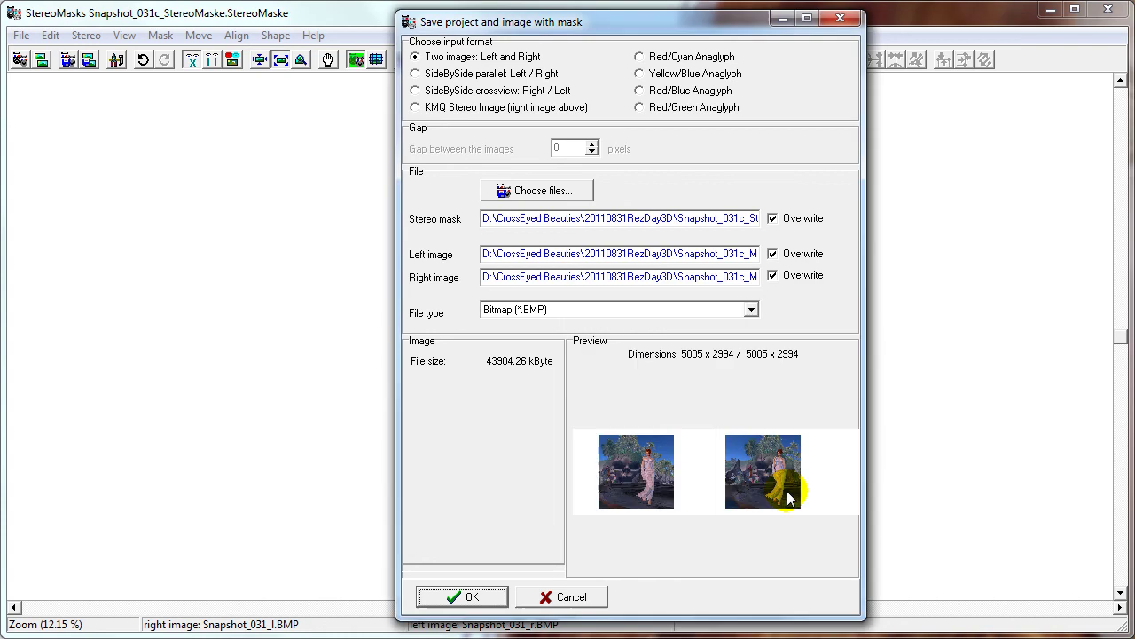